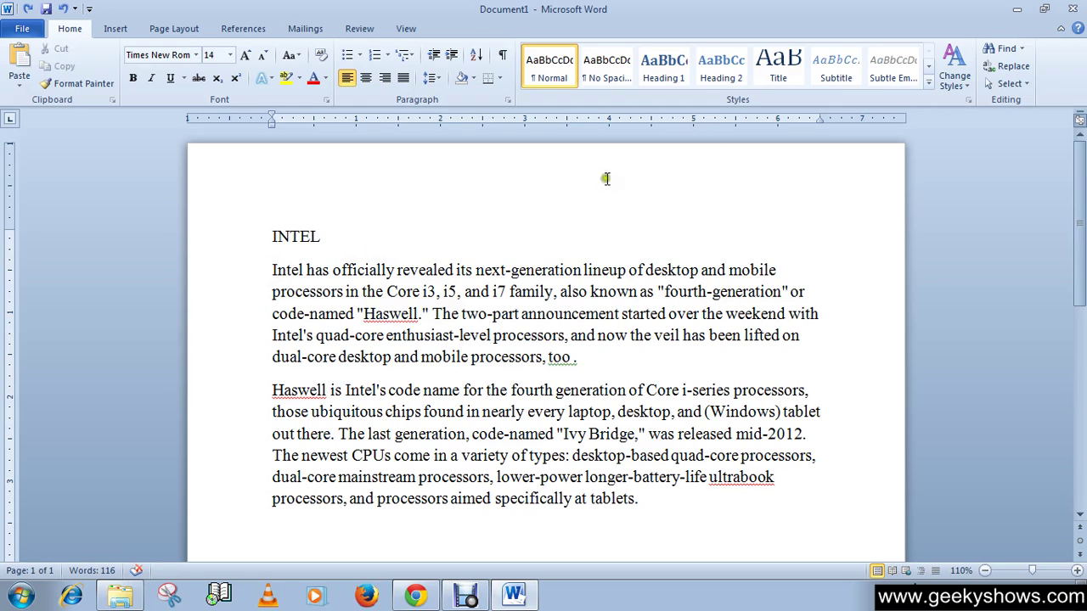
Try Heading 1 and other quick styles on INTEL, then apply the Title style
click(664, 81)
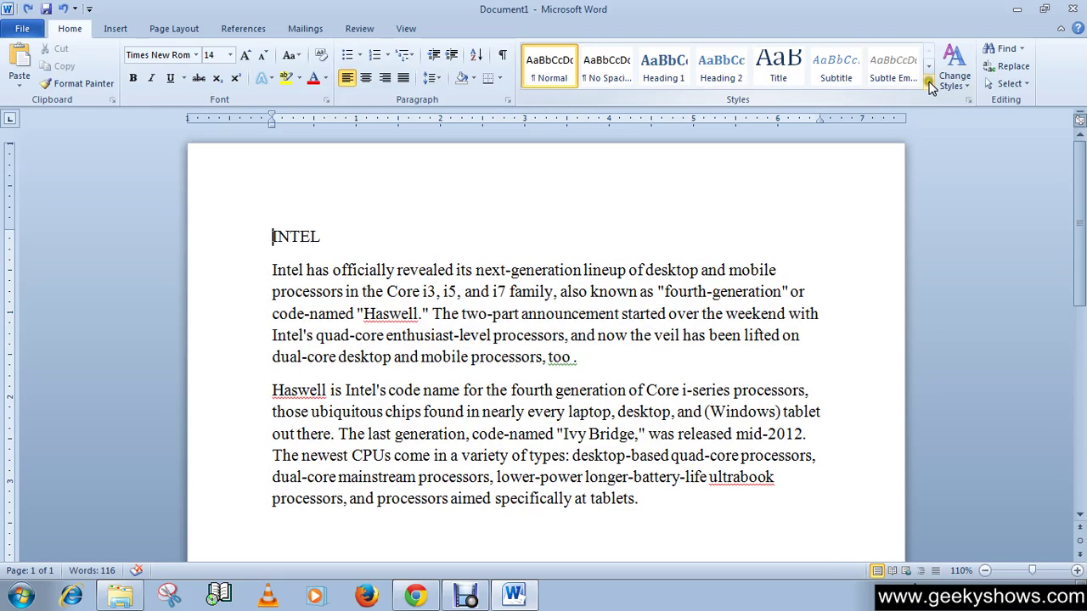
click(929, 85)
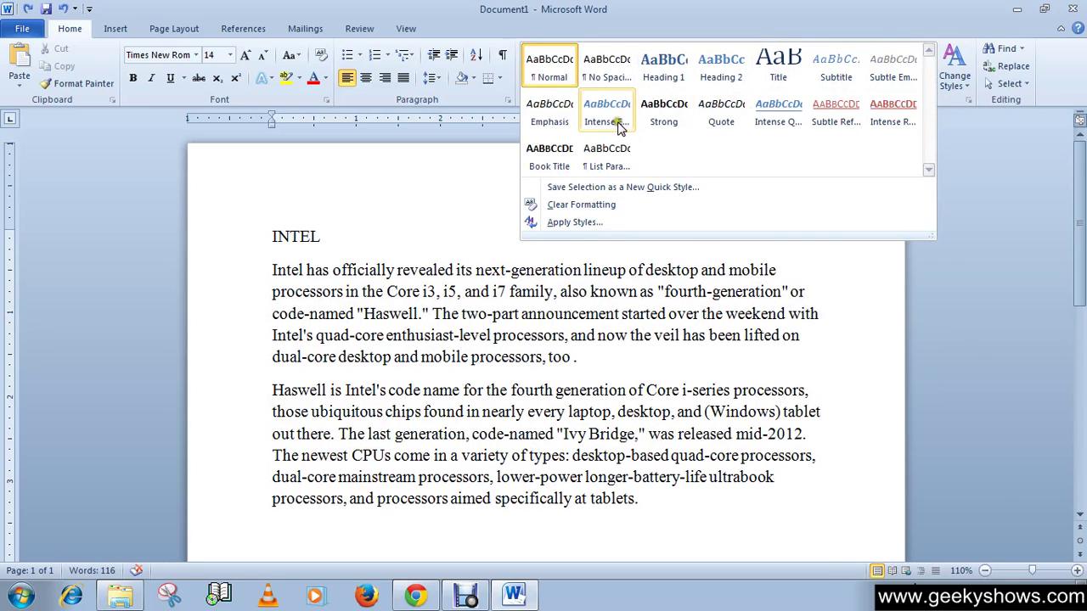
click(425, 281)
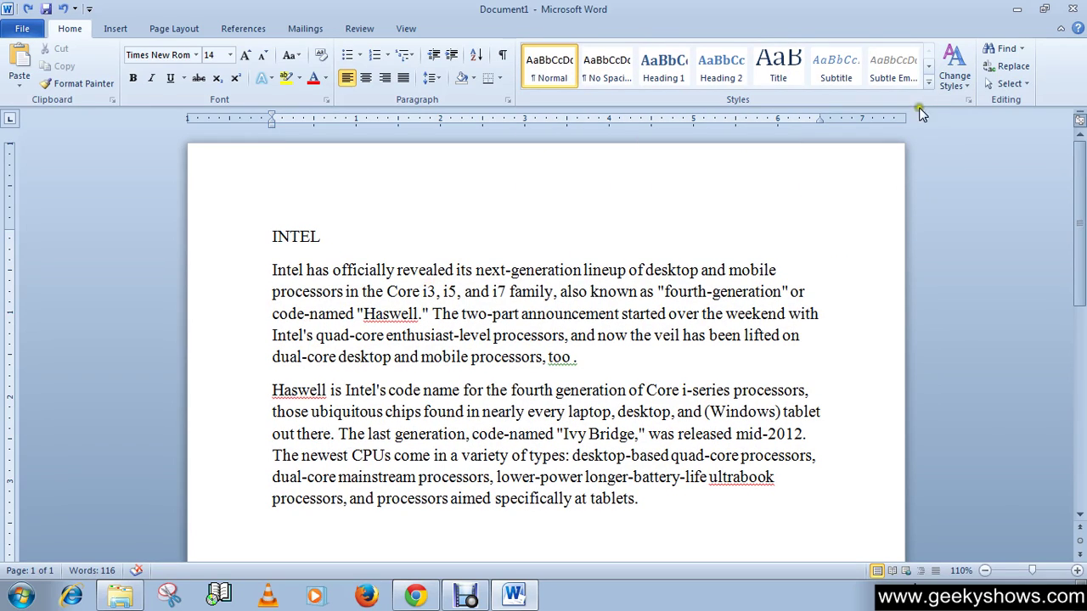
click(930, 85)
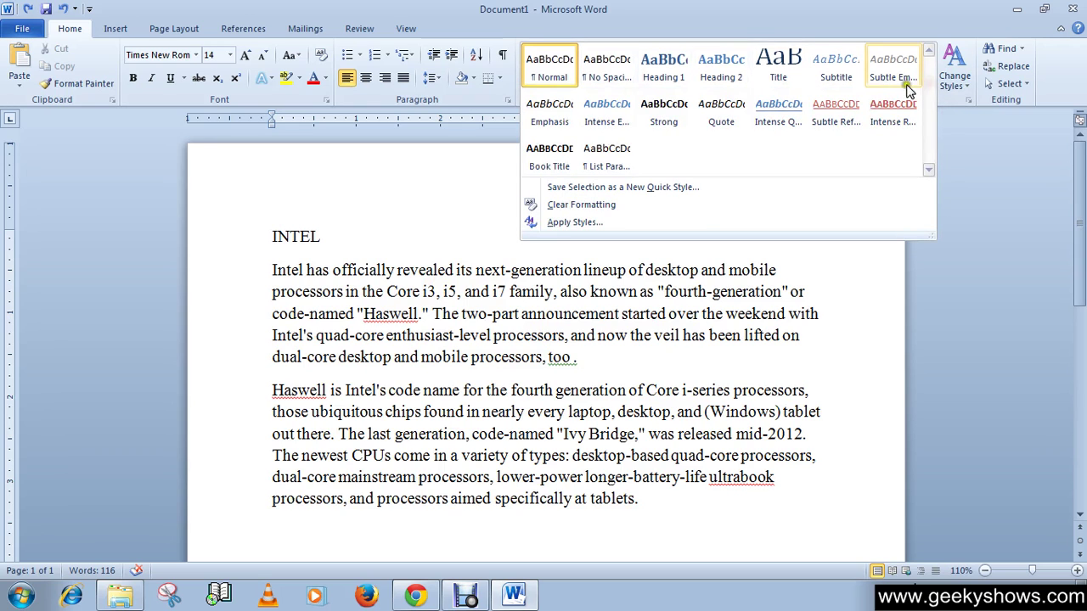
click(465, 393)
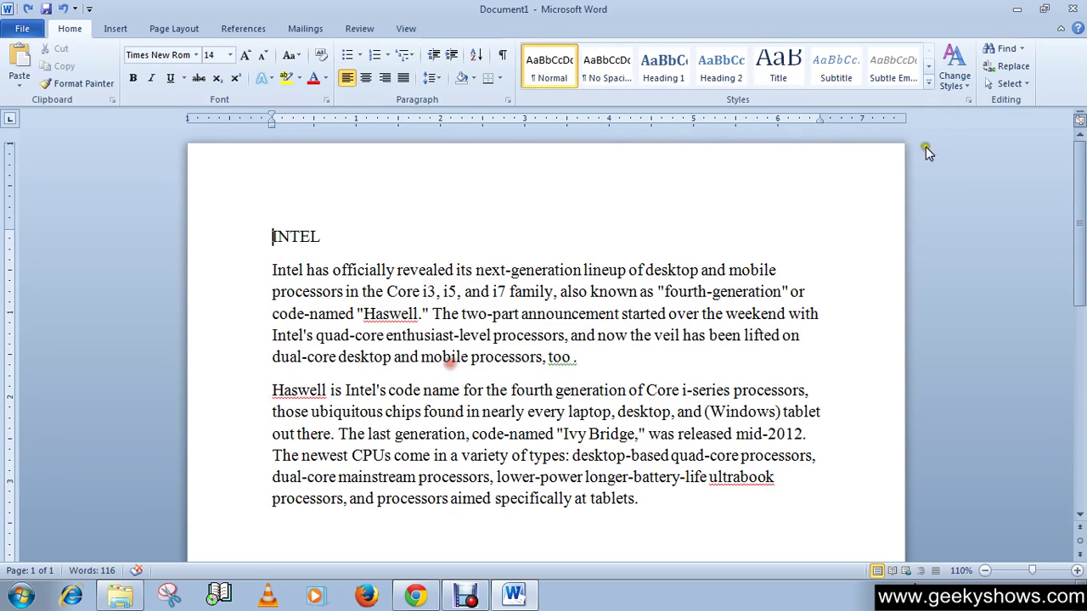
click(930, 85)
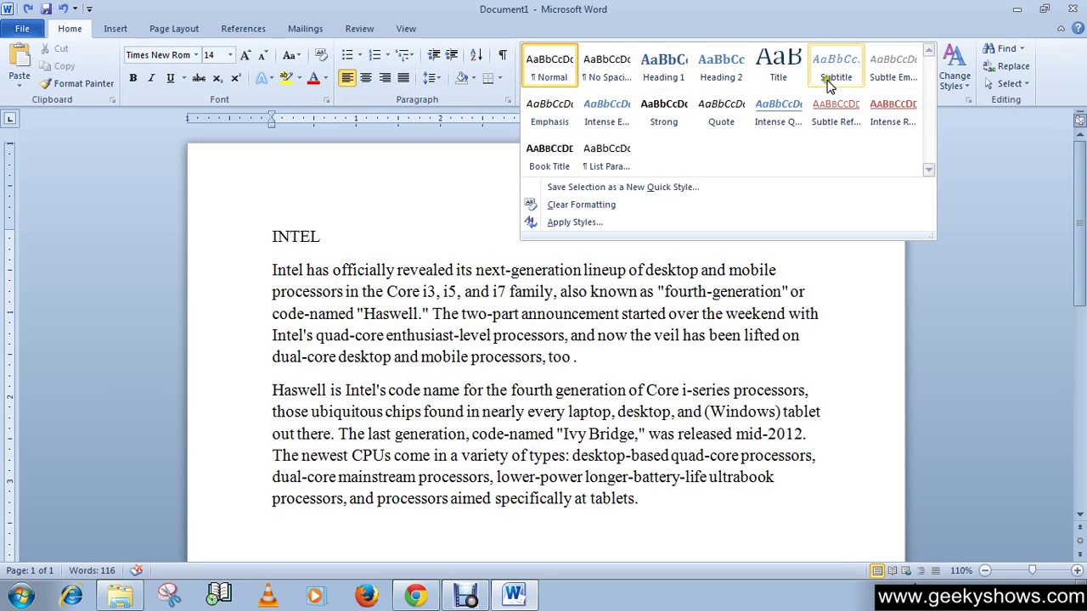
click(771, 68)
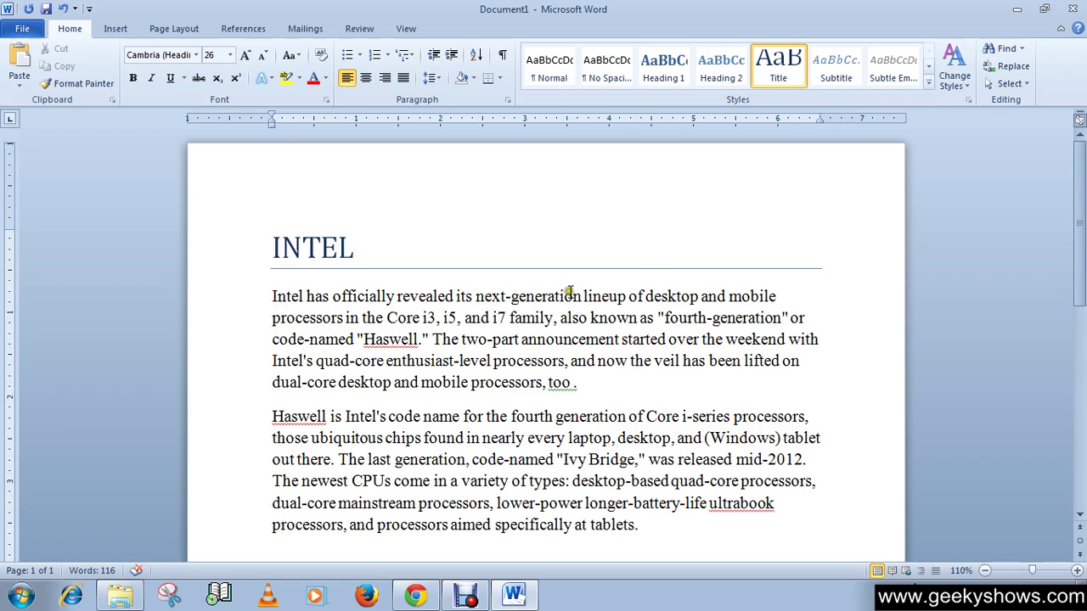
Scroll the Quick Style gallery rows down to Book Title and back to the first row
click(929, 72)
click(929, 72)
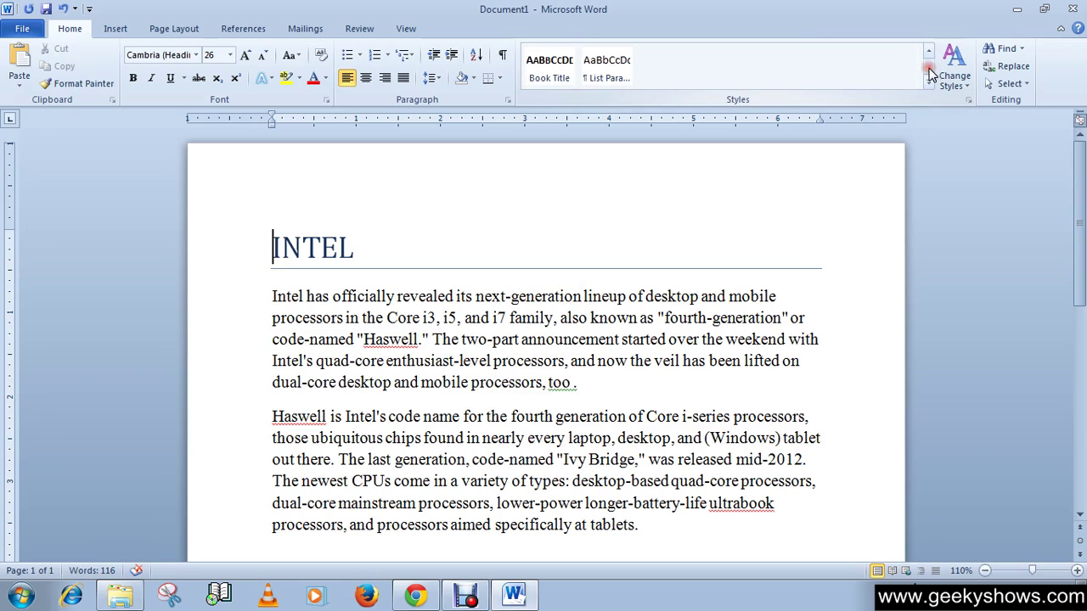
click(929, 52)
click(929, 51)
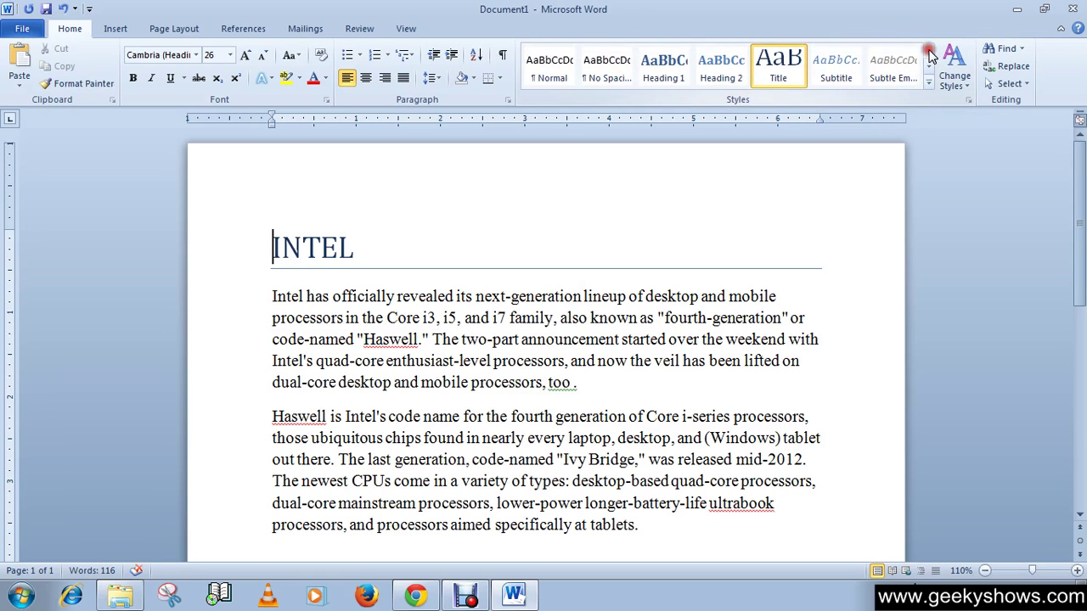
click(929, 63)
click(929, 62)
click(929, 53)
click(929, 53)
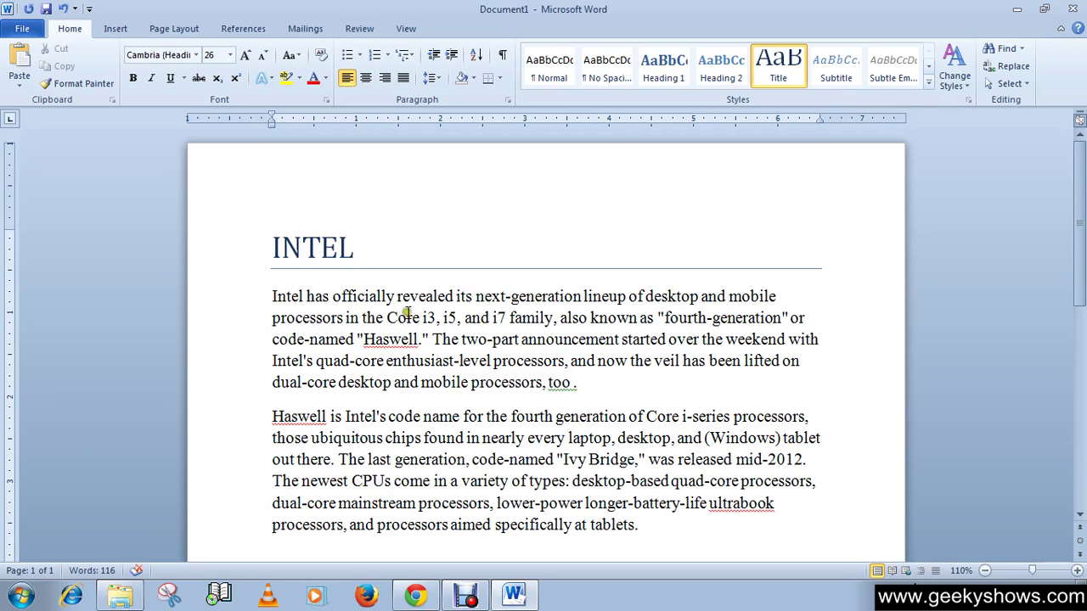
Clear INTEL's Title formatting with Clear Formatting, then give it Heading 2
click(324, 61)
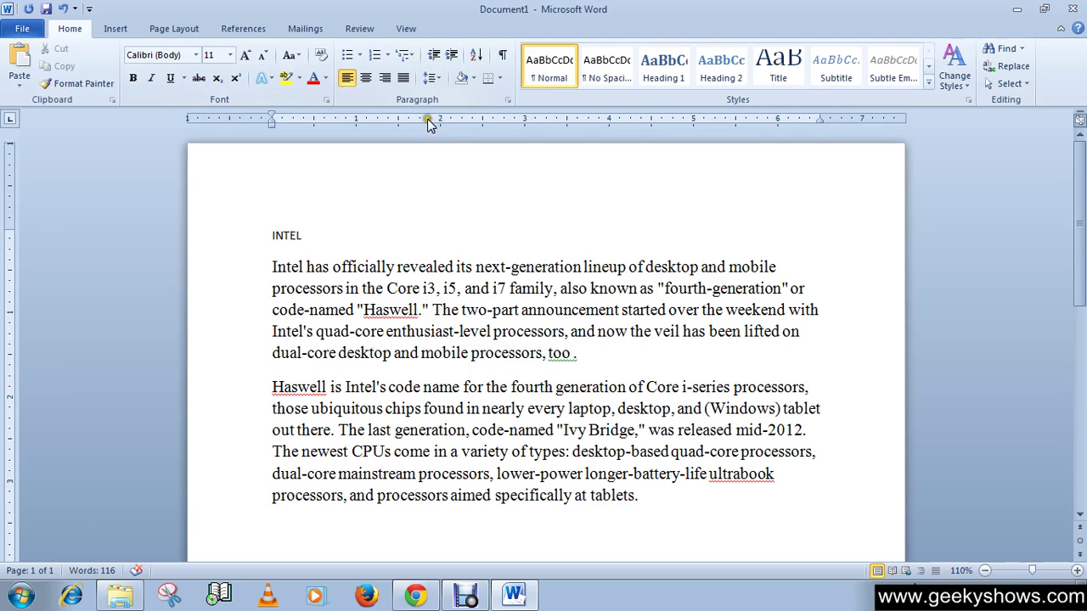
click(732, 75)
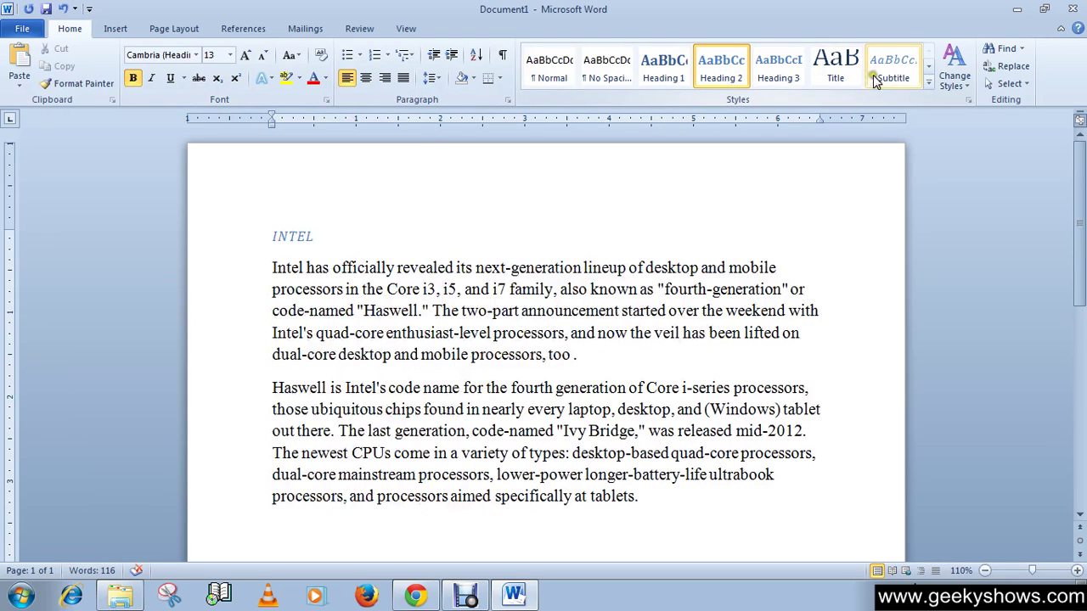
Apply the Title style to INTEL again and look at the Change Styles options
click(835, 68)
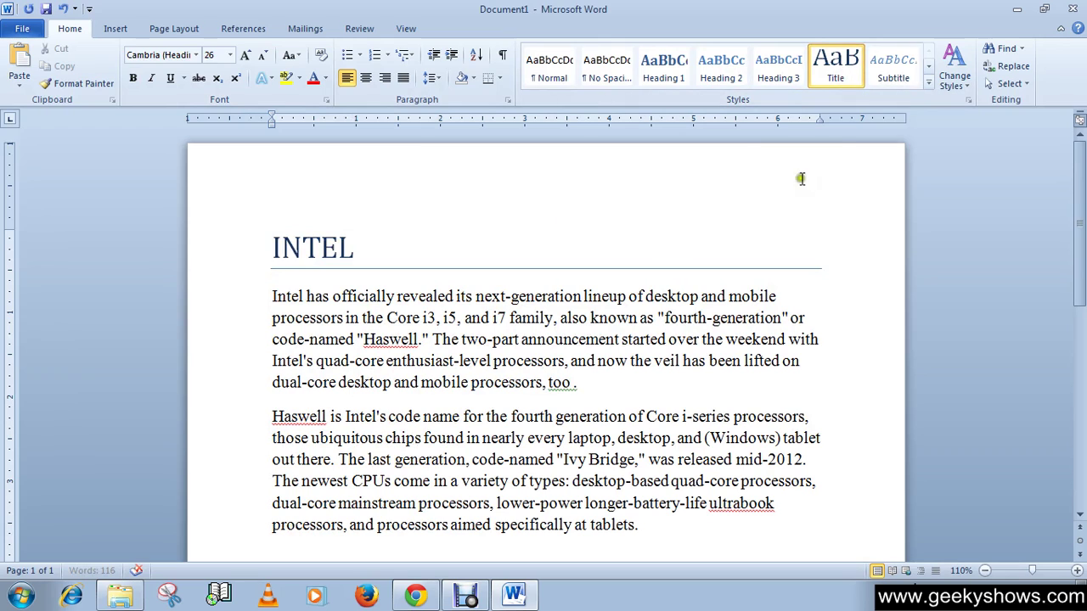
click(963, 85)
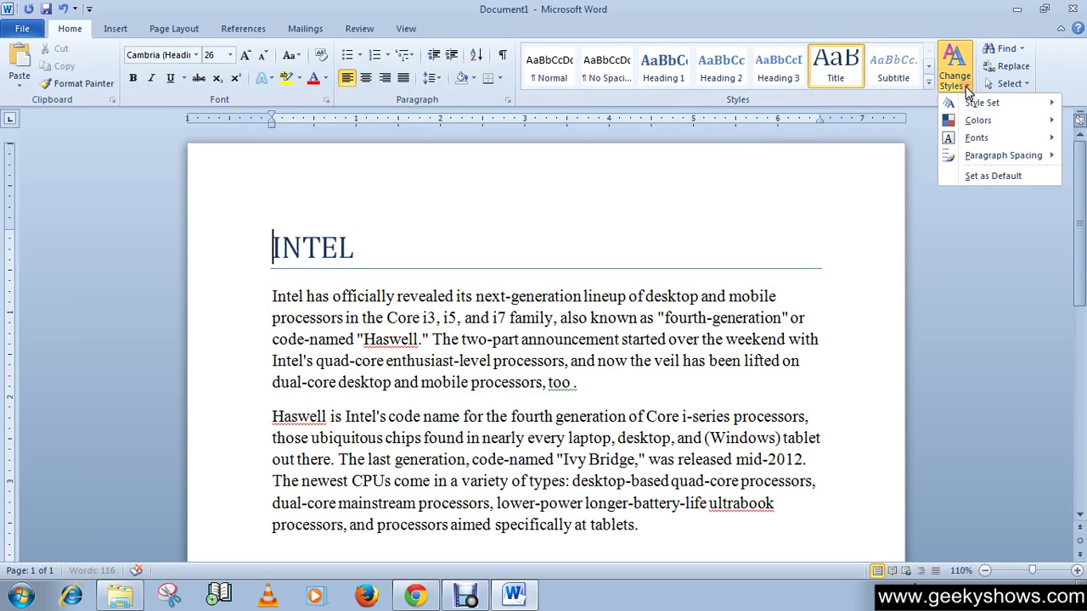
click(928, 84)
Choose Clear Formatting from the expanded Quick Style gallery so INTEL becomes plain Normal text
click(928, 83)
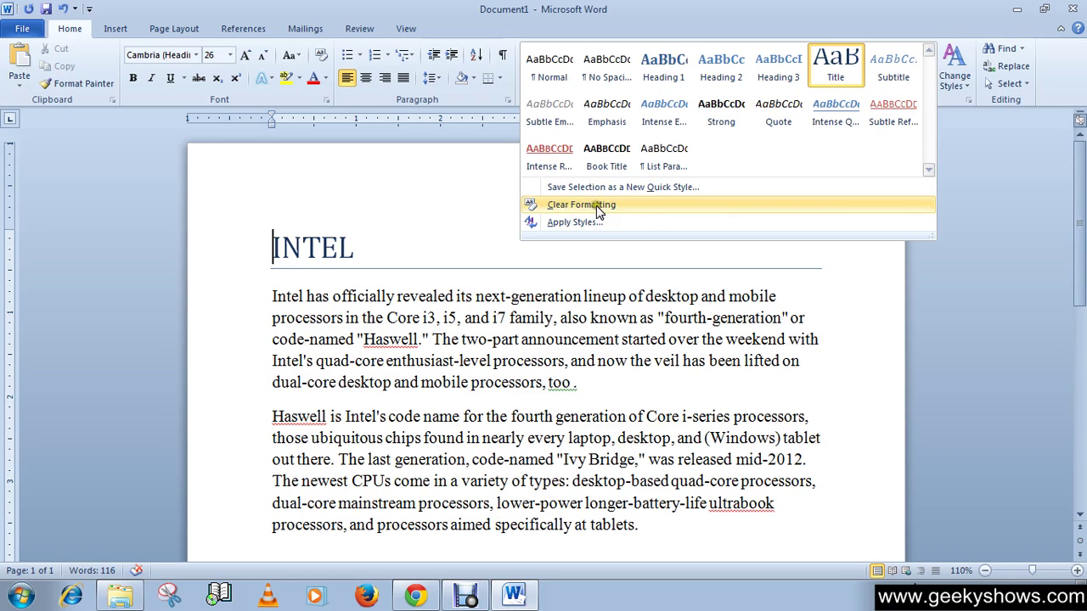
click(943, 101)
click(928, 83)
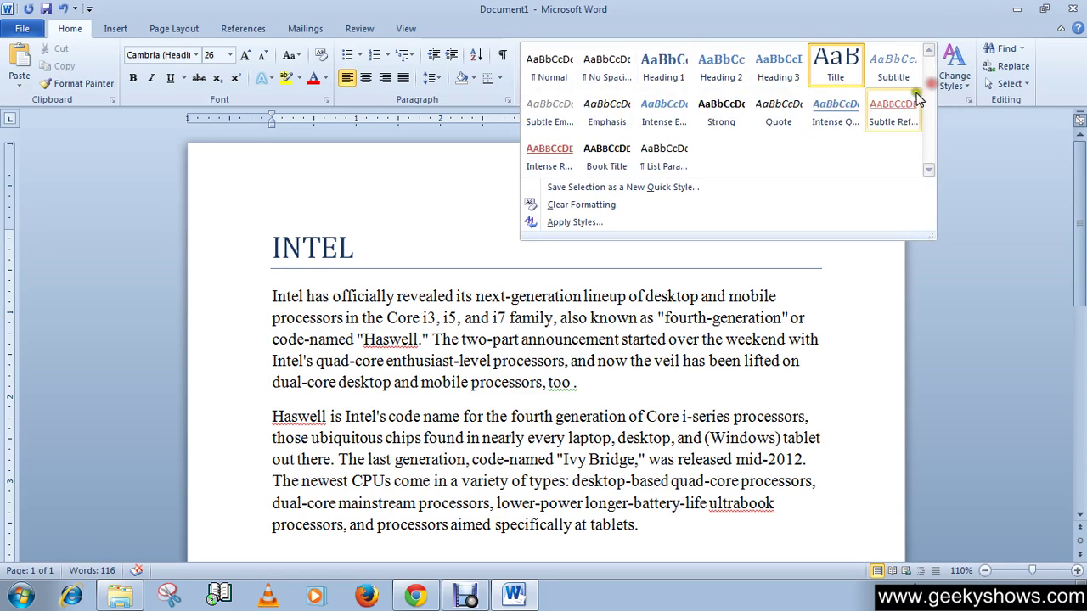
click(597, 210)
click(286, 268)
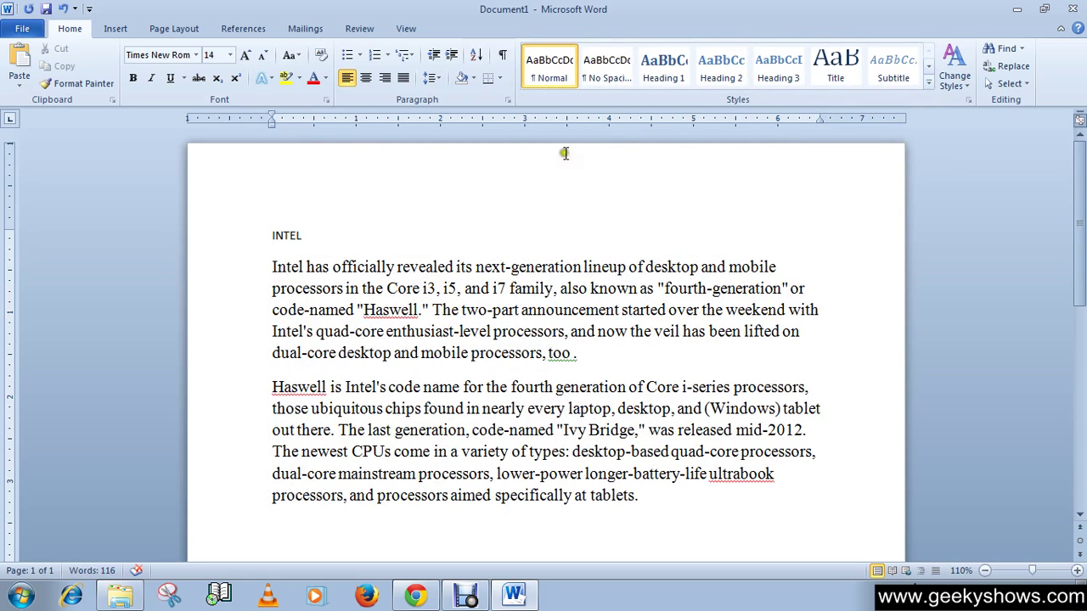
click(971, 101)
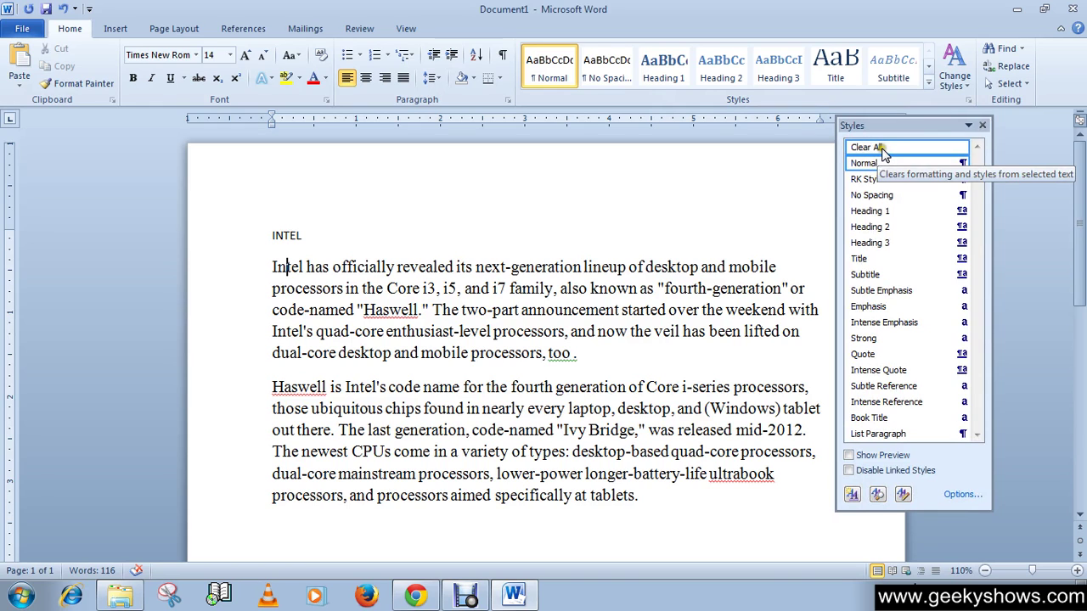
click(556, 310)
click(273, 237)
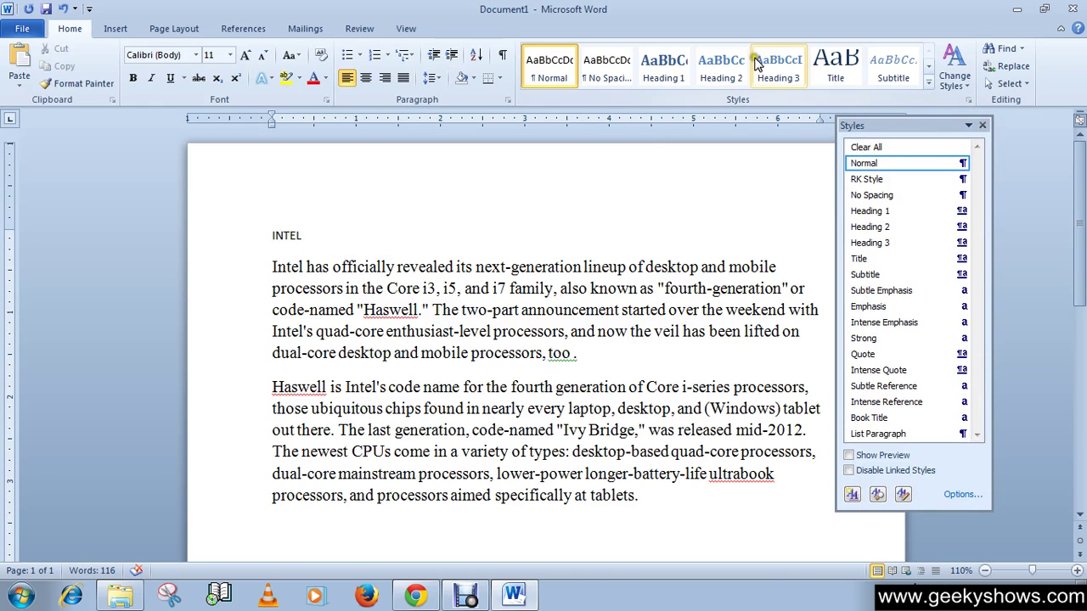
click(821, 68)
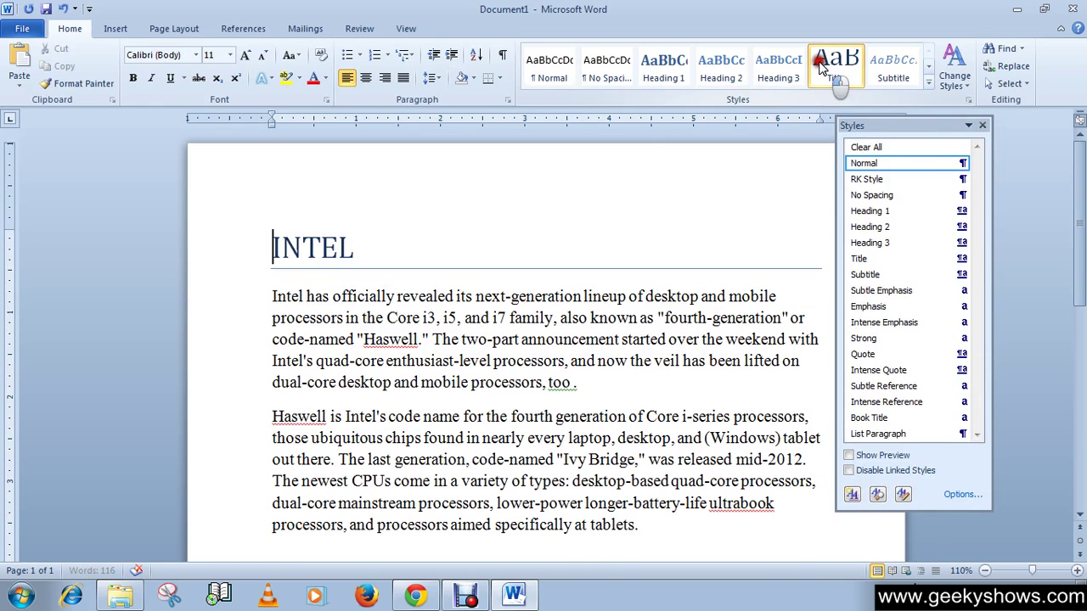
click(884, 151)
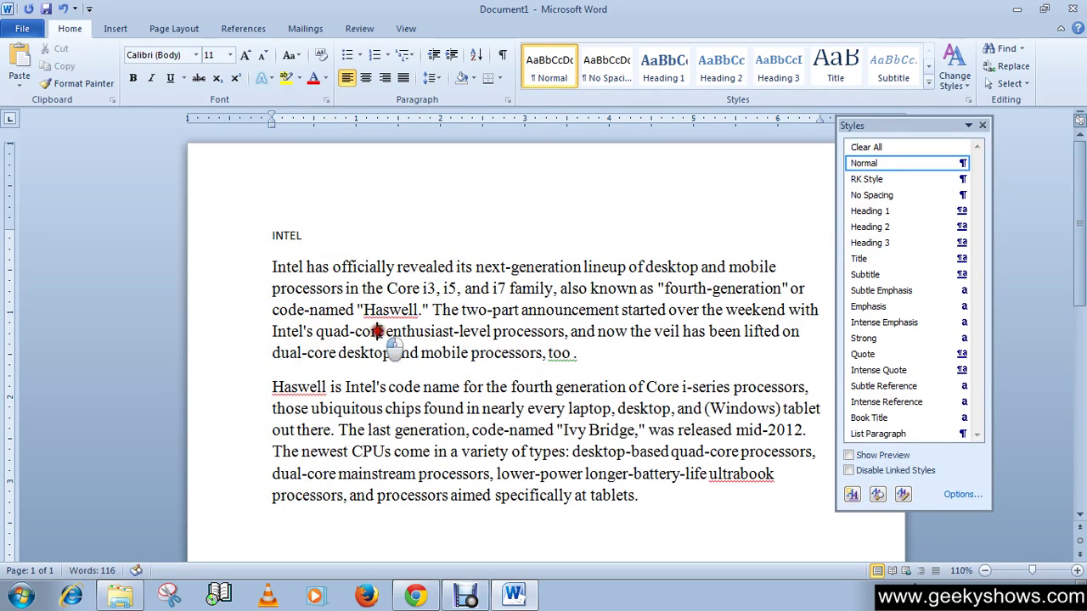
click(389, 314)
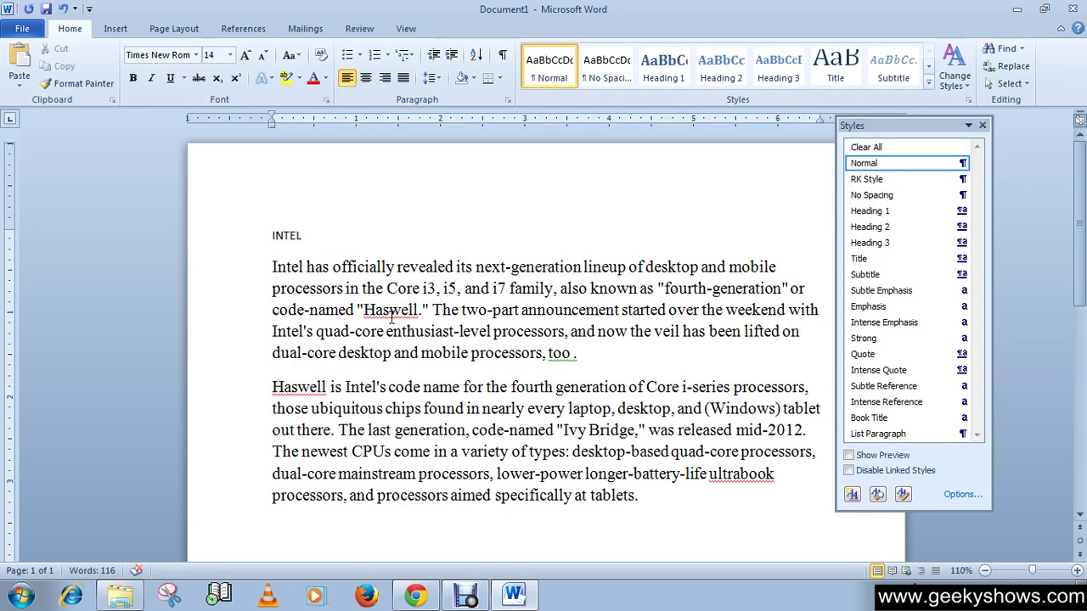
click(422, 290)
click(983, 125)
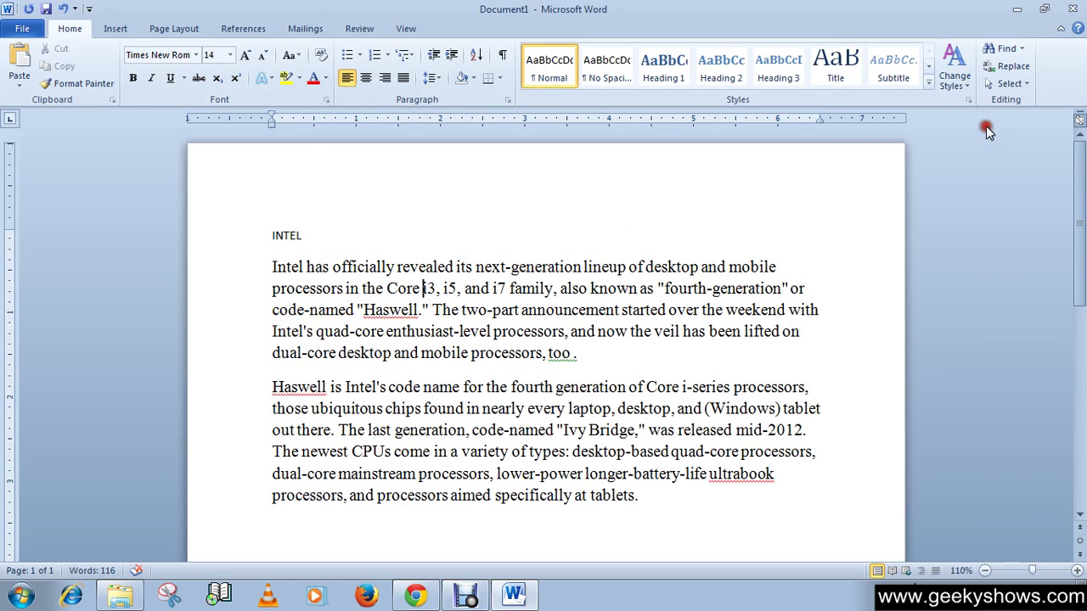
click(617, 309)
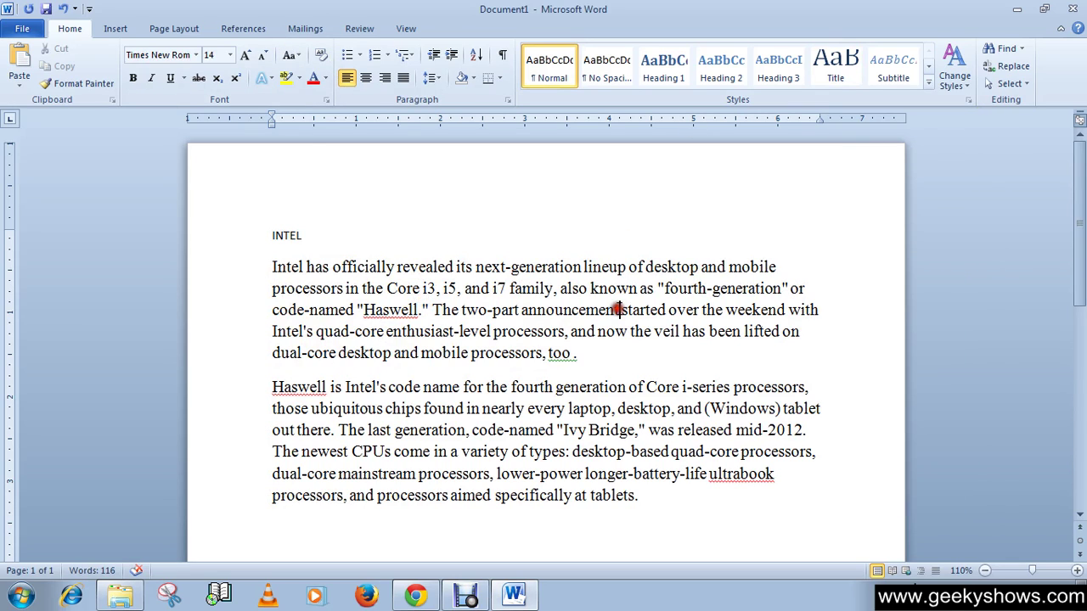
Start a new style from the current formatting and name it 'Geekyshows'
click(969, 102)
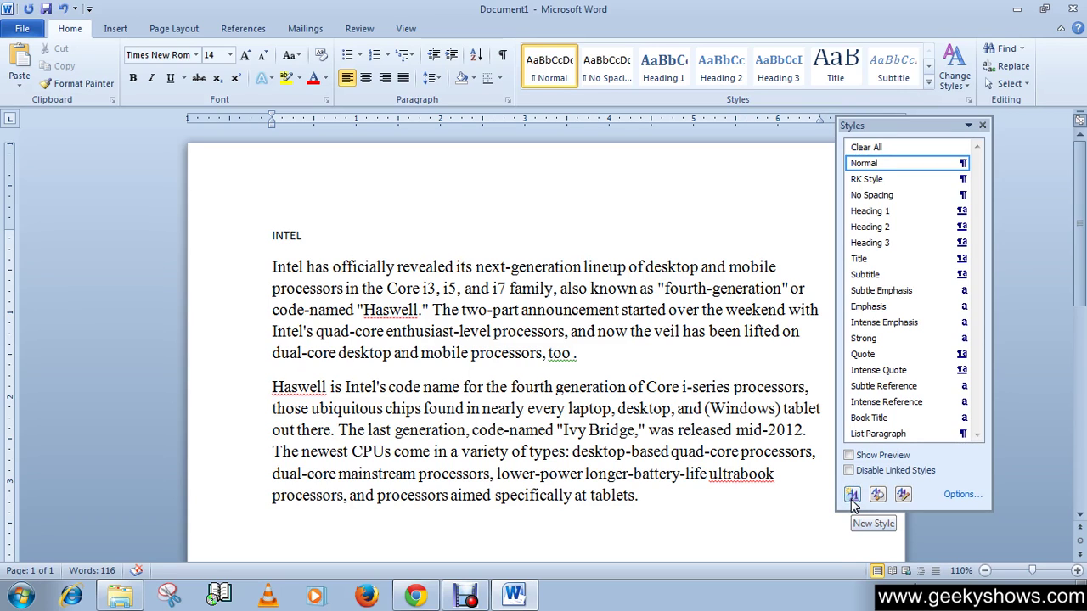
click(853, 499)
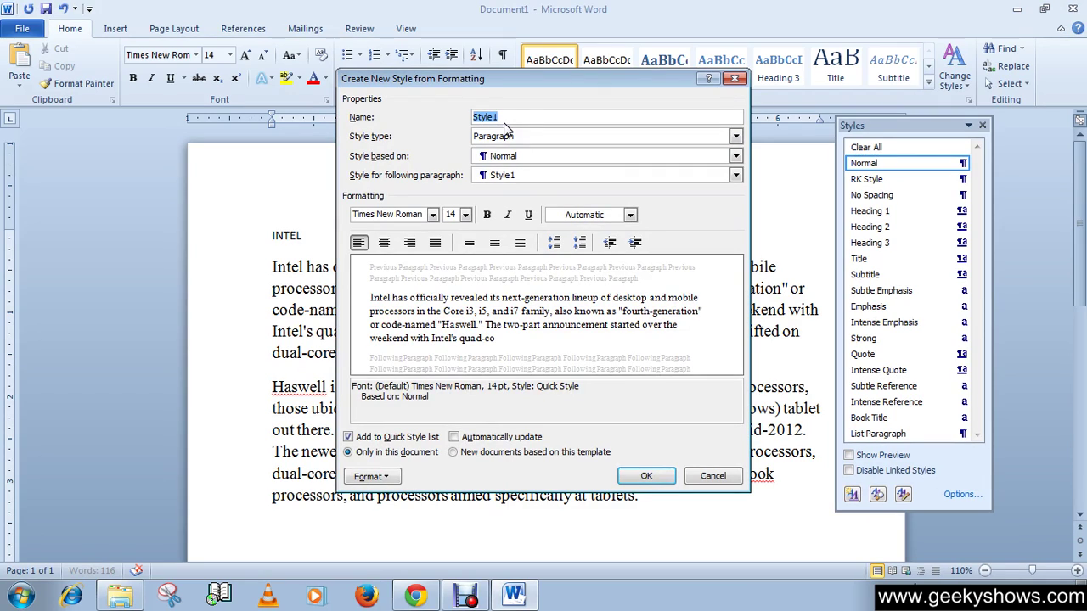
text(Geekyshows)
Set the Geekyshows style to be based on No Spacing
click(733, 157)
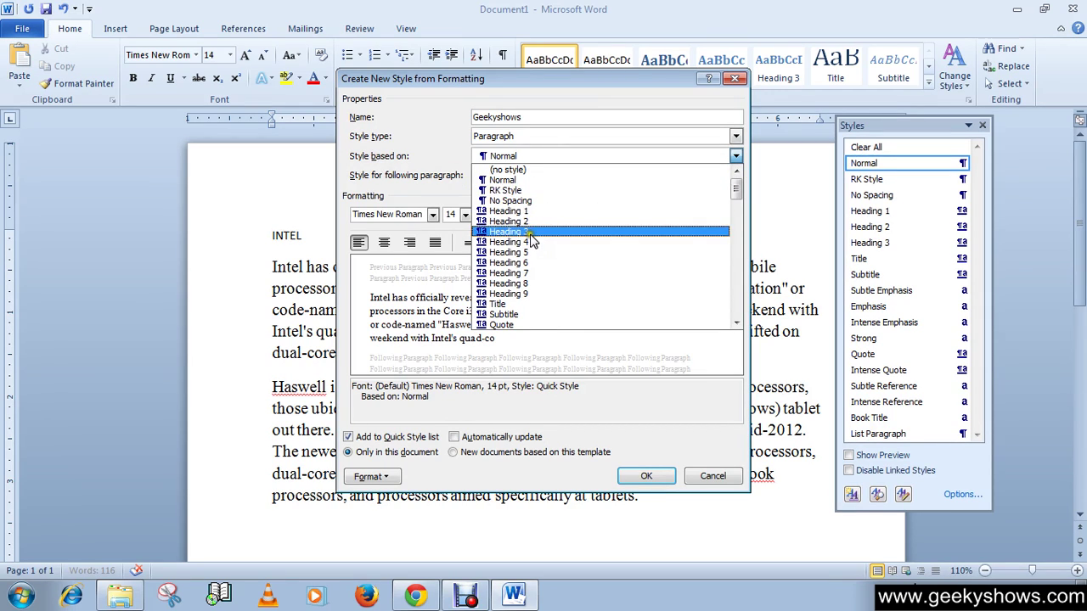
mouse_move(735, 189)
mouse_down()
mouse_move(741, 259)
mouse_move(738, 165)
mouse_move(735, 192)
mouse_up()
click(736, 156)
click(737, 158)
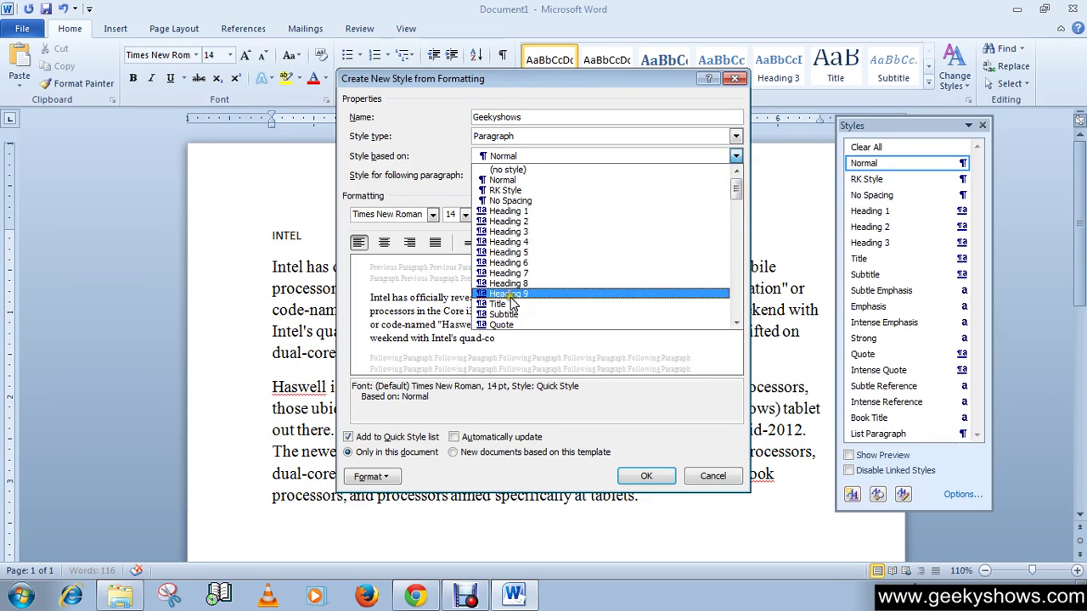
click(511, 202)
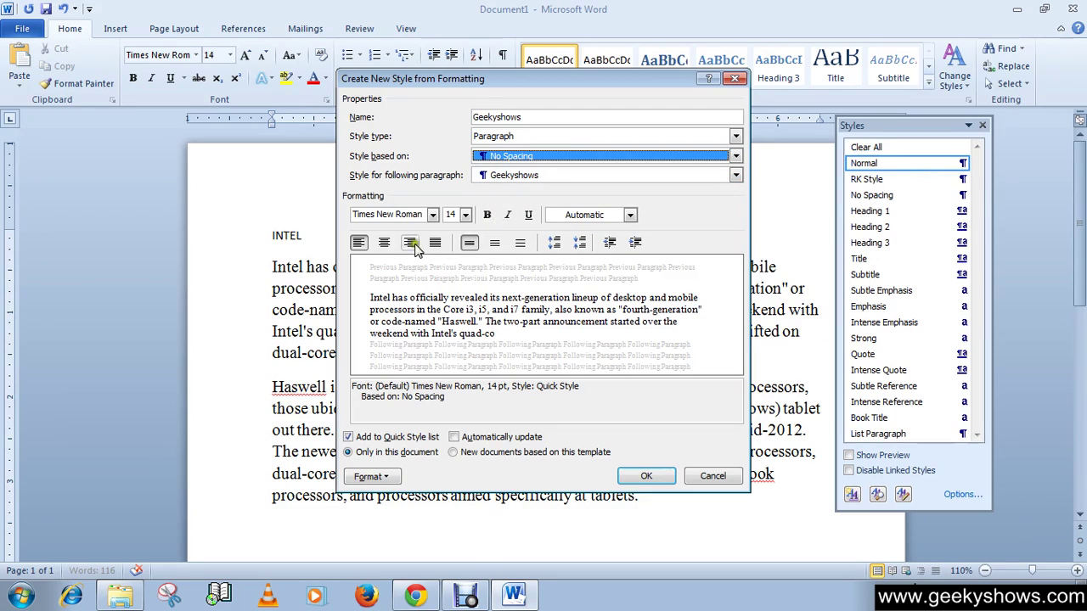
Set the Geekyshows style's font to Algerian at 12 pt
click(431, 215)
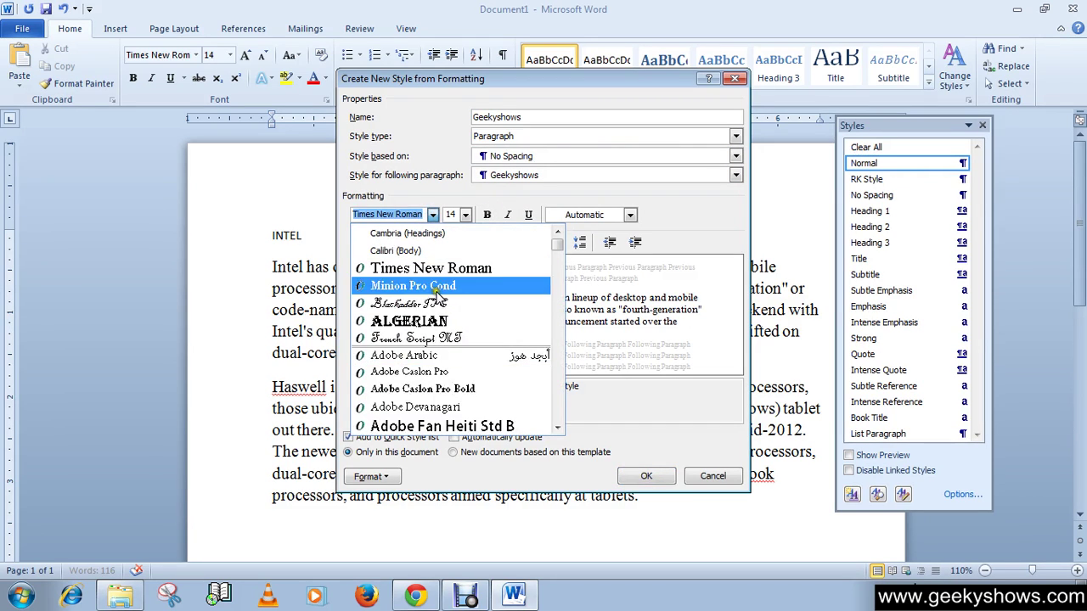
scroll(431, 336, down, 1)
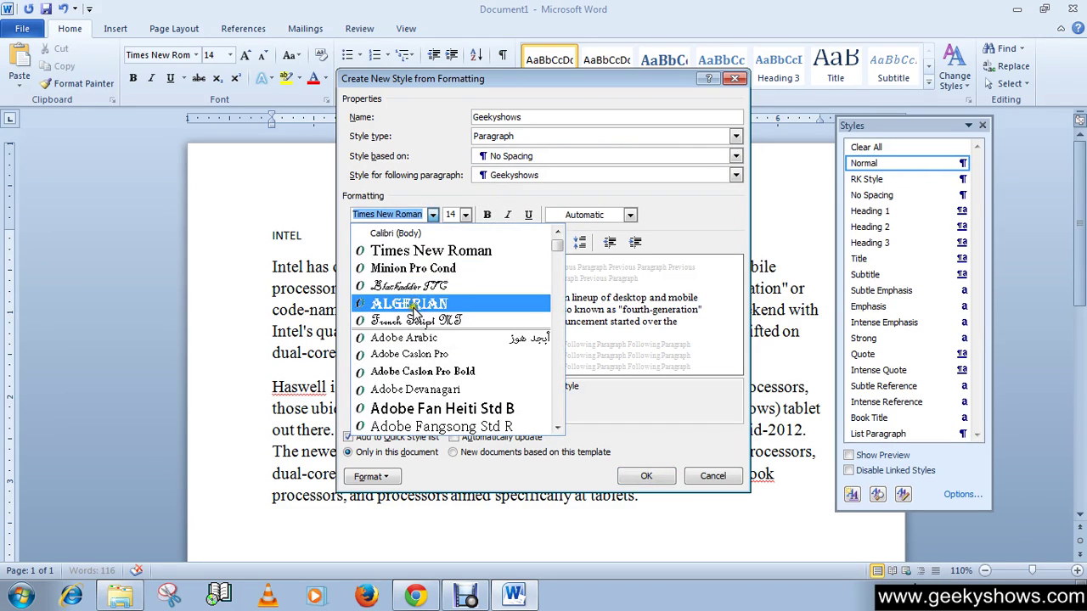
click(425, 307)
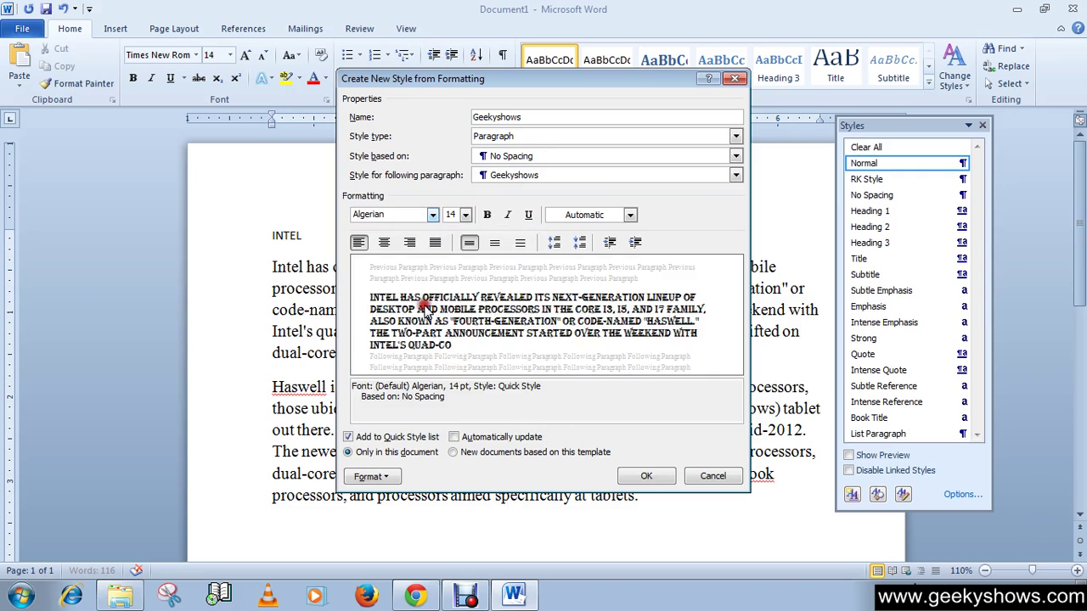
click(465, 215)
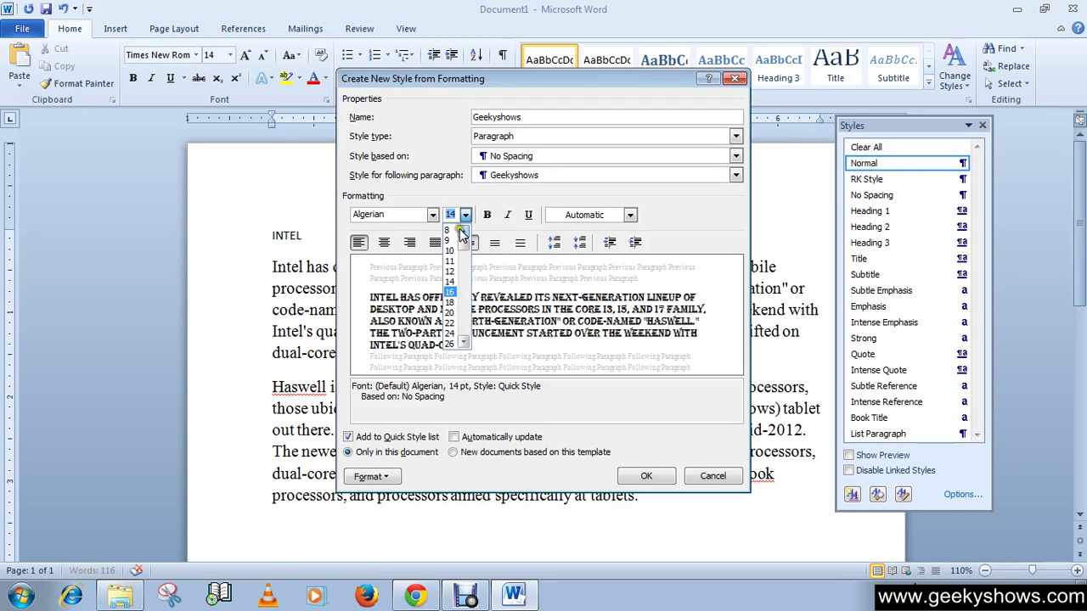
click(451, 271)
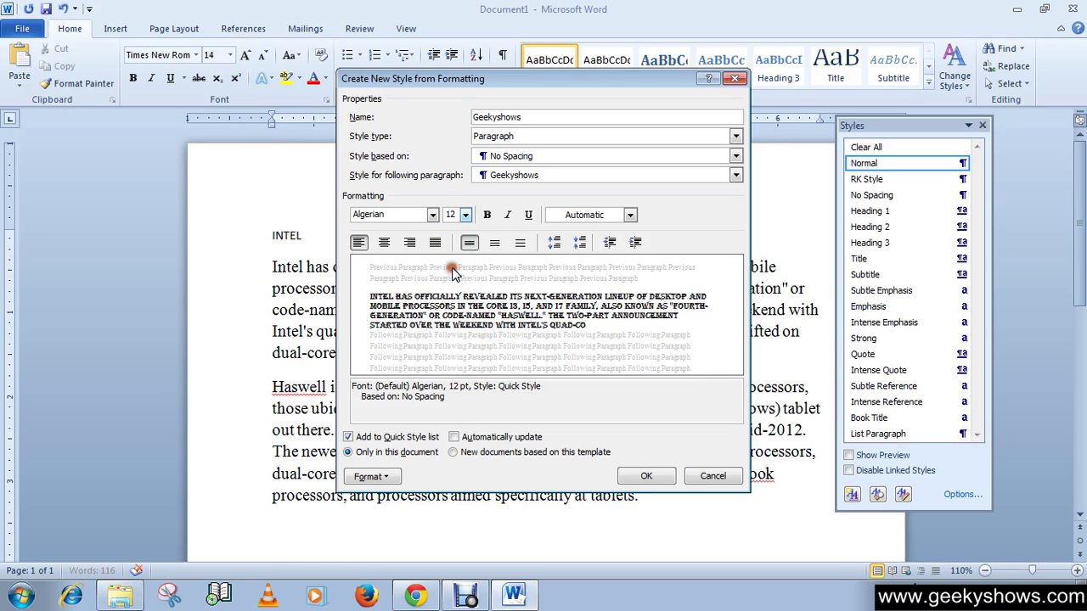
Leave bold, italic and underline off, make the text Accent 2 pink, and create the style
click(487, 215)
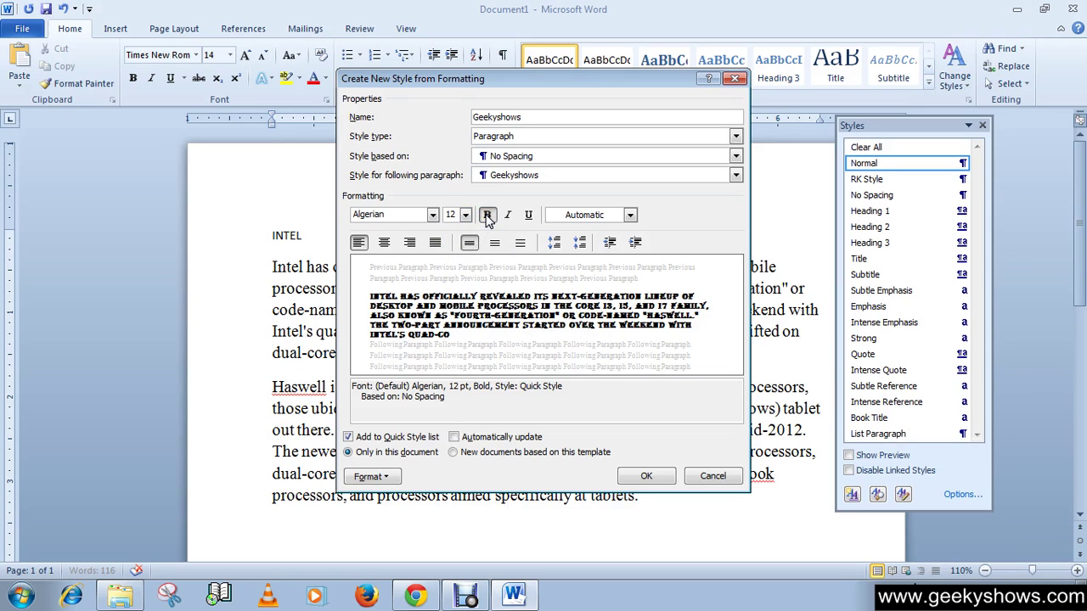
click(486, 216)
click(507, 216)
click(507, 216)
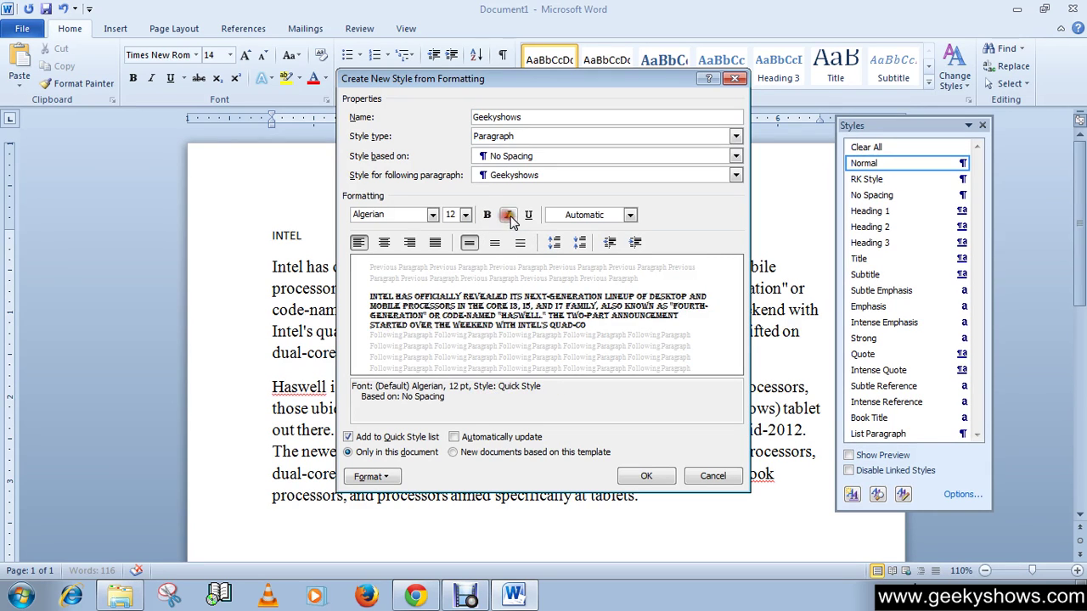
click(529, 216)
click(528, 216)
click(603, 215)
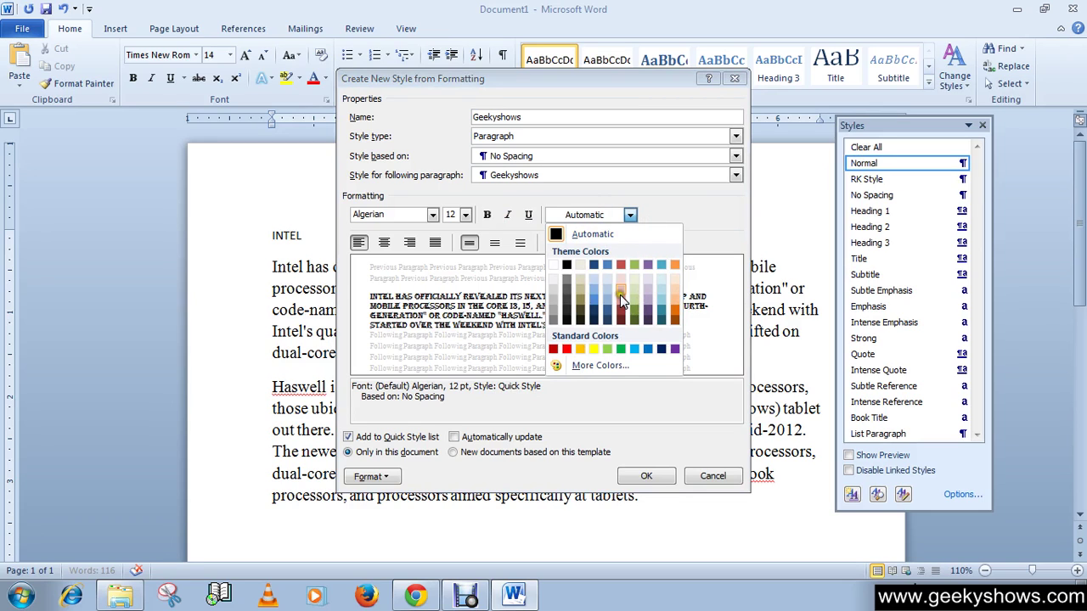
click(621, 287)
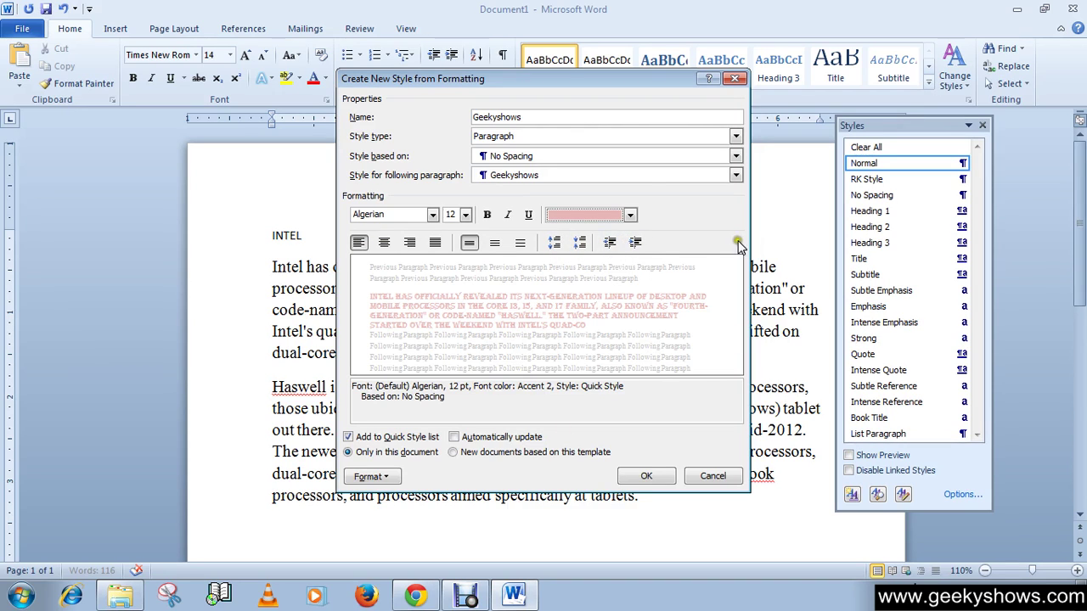
click(643, 479)
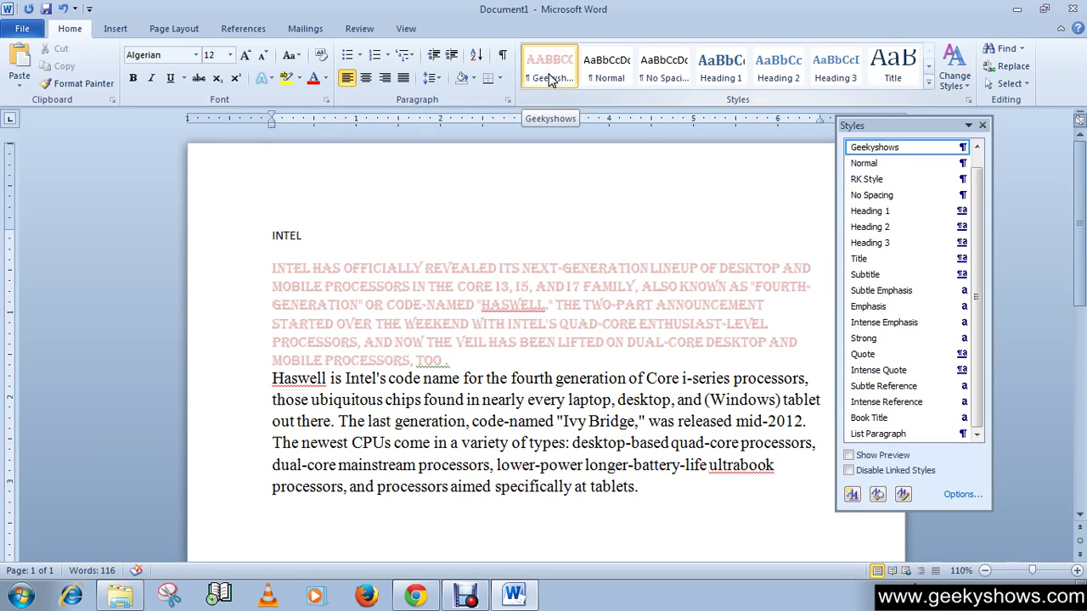
Right-click the Geekyshows tile and choose Remove from Quick Style Gallery
right_click(549, 78)
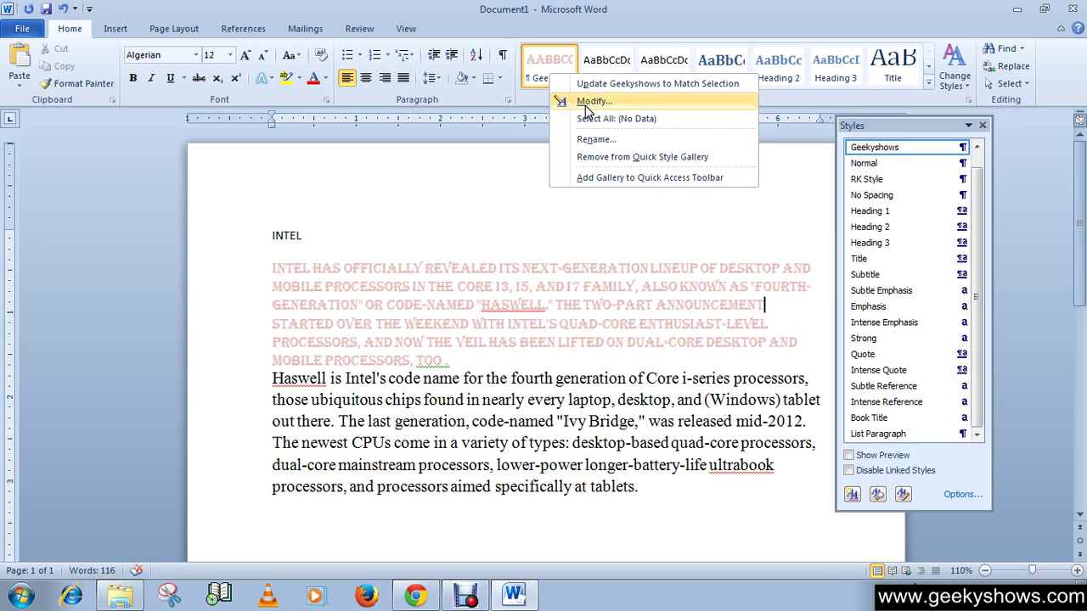
click(642, 158)
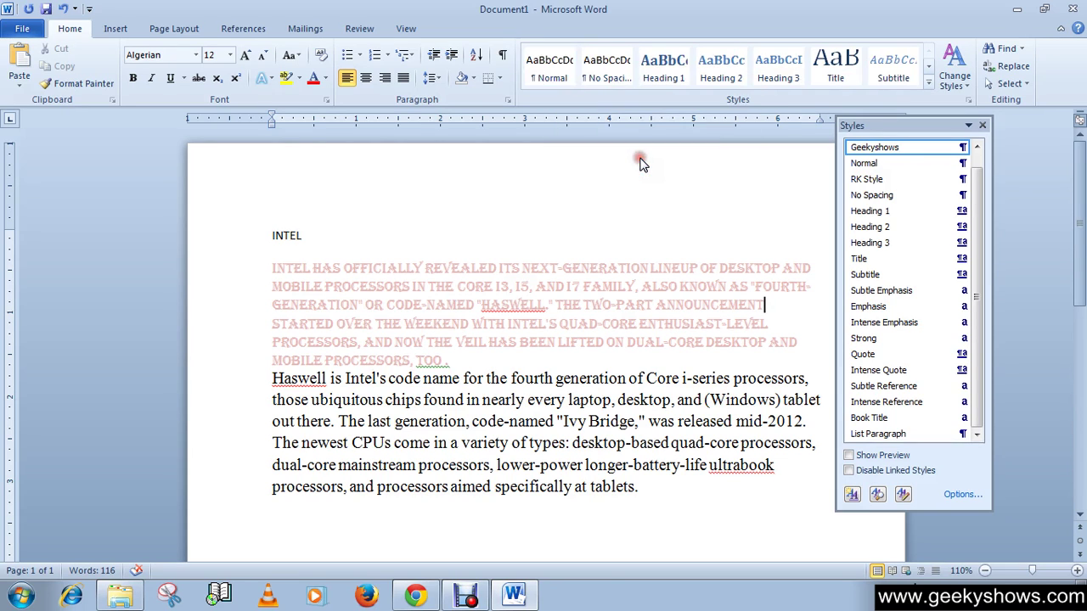
With the caret in the pink paragraph, check the expanded Quick Style gallery for Geekyshows
click(647, 379)
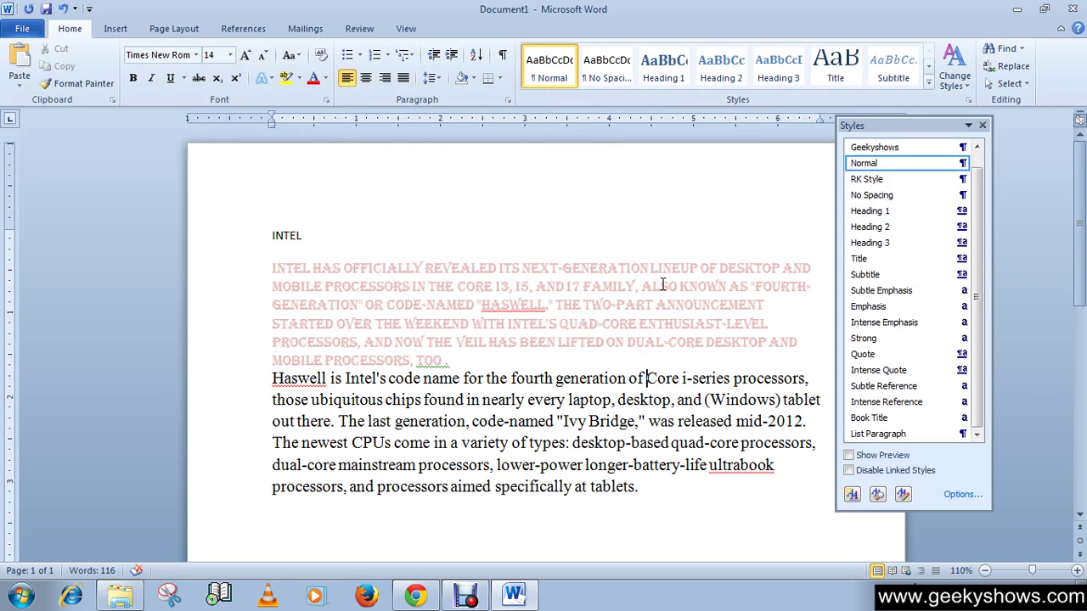
click(982, 253)
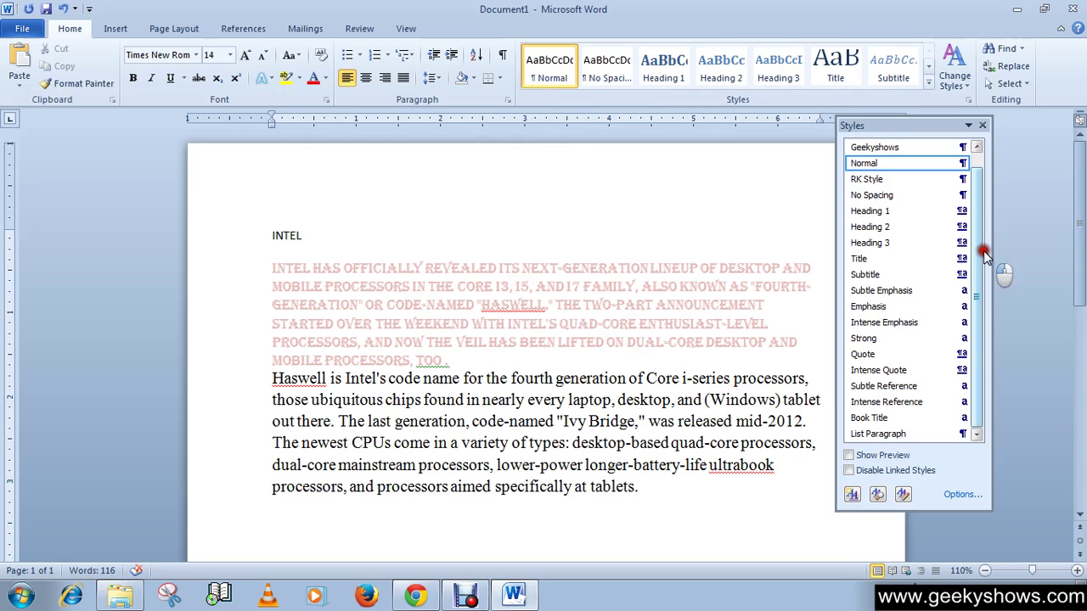
drag(984, 255, 985, 195)
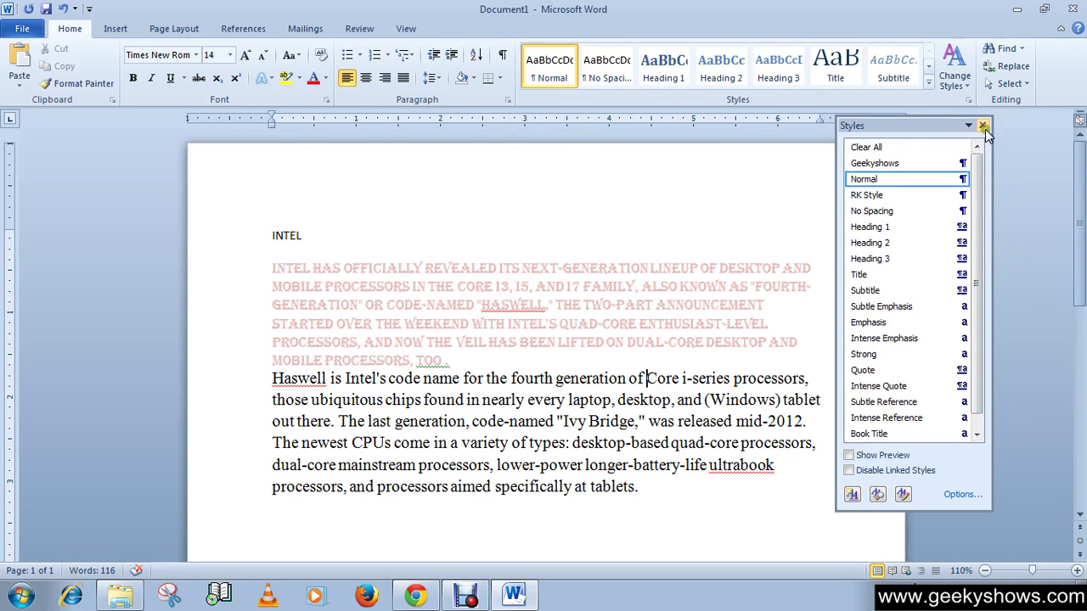
click(982, 125)
click(416, 360)
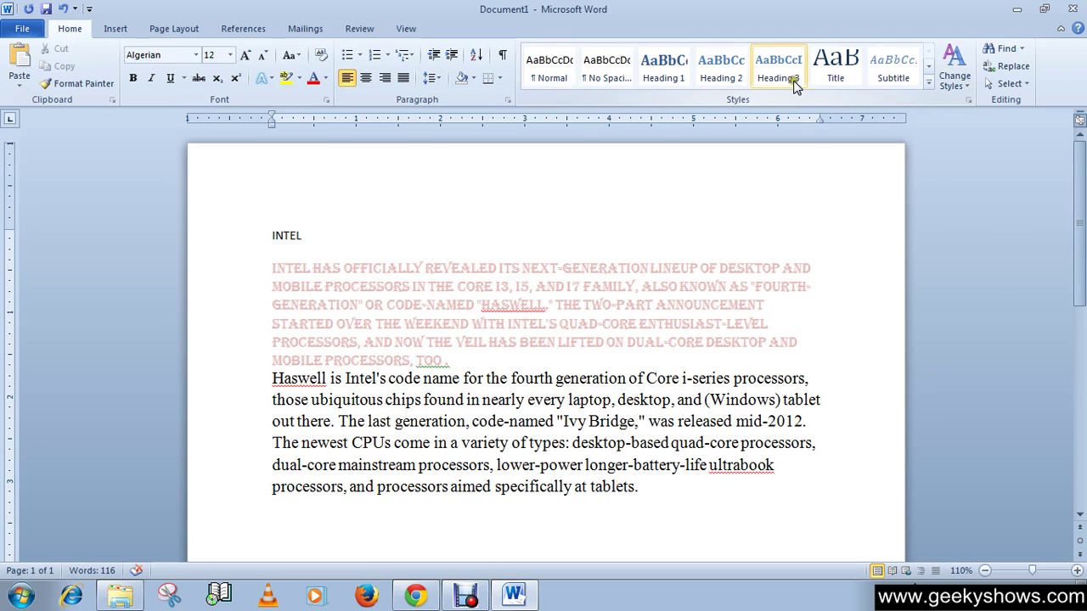
click(929, 83)
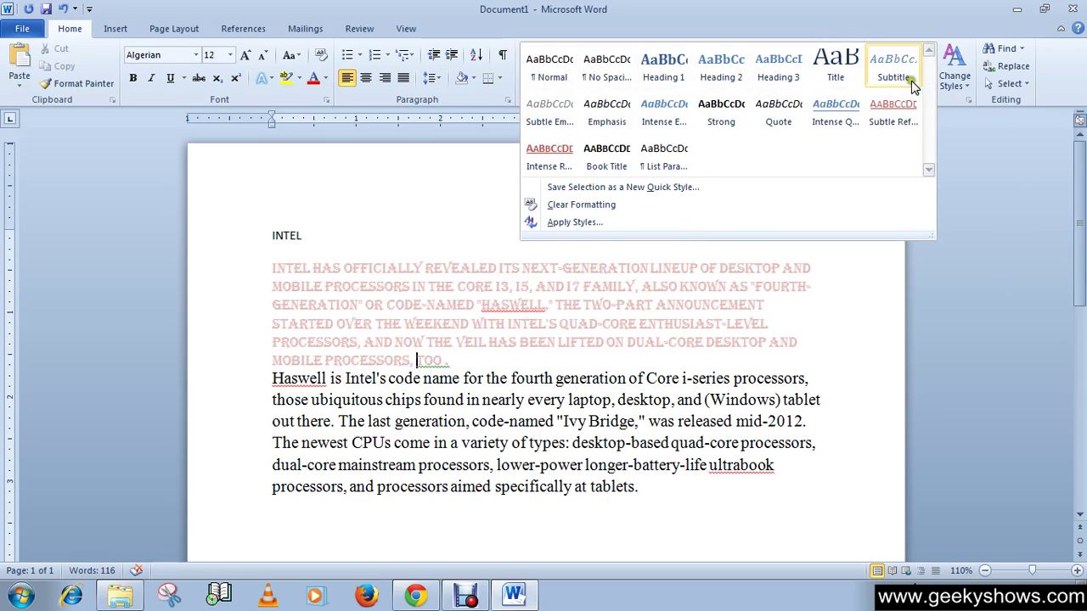
click(276, 234)
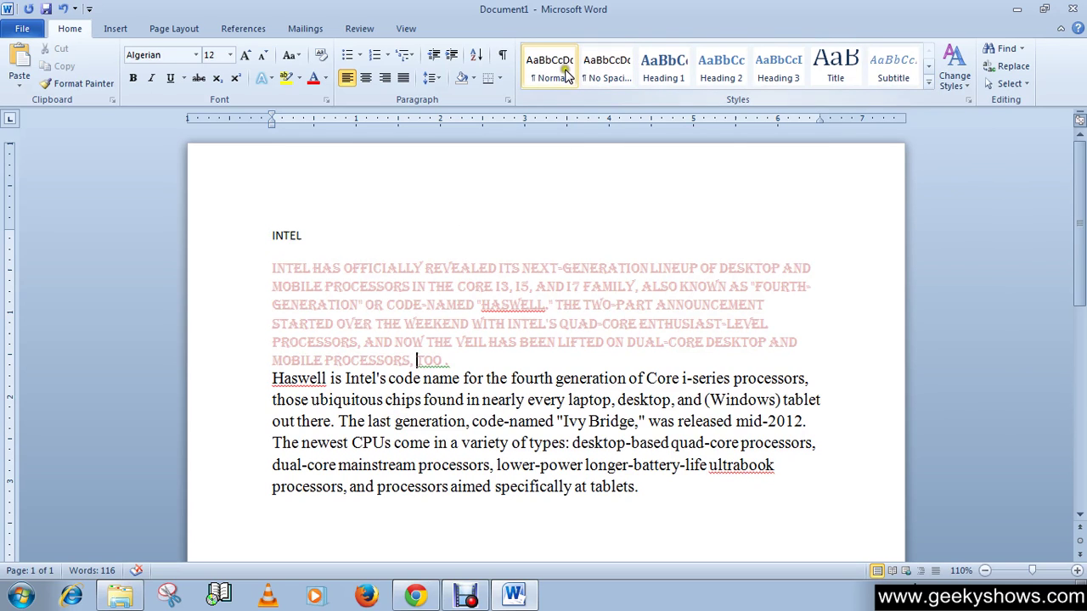
click(556, 399)
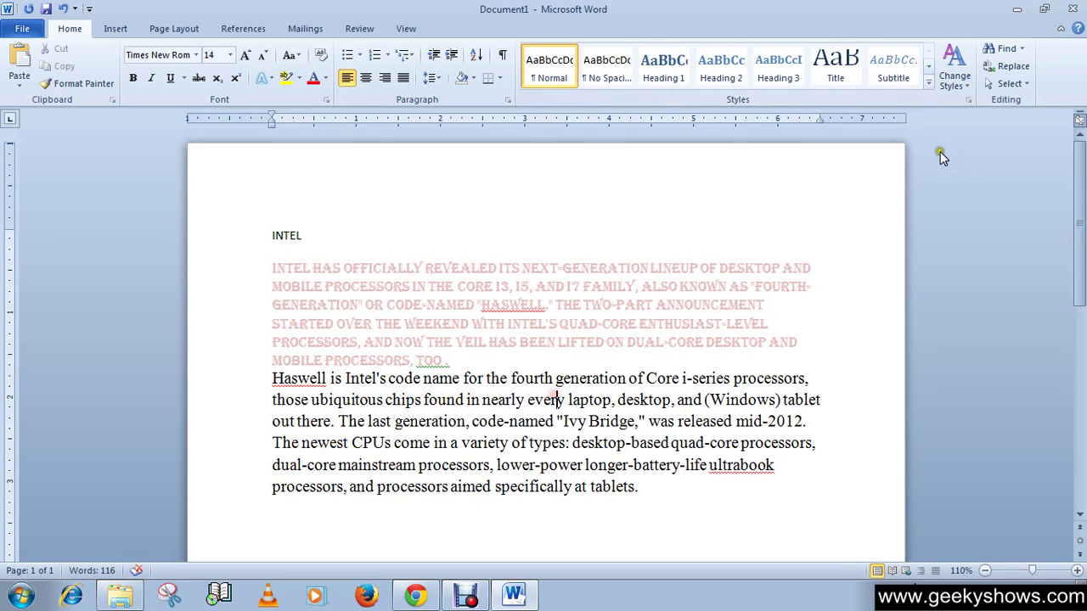
click(929, 84)
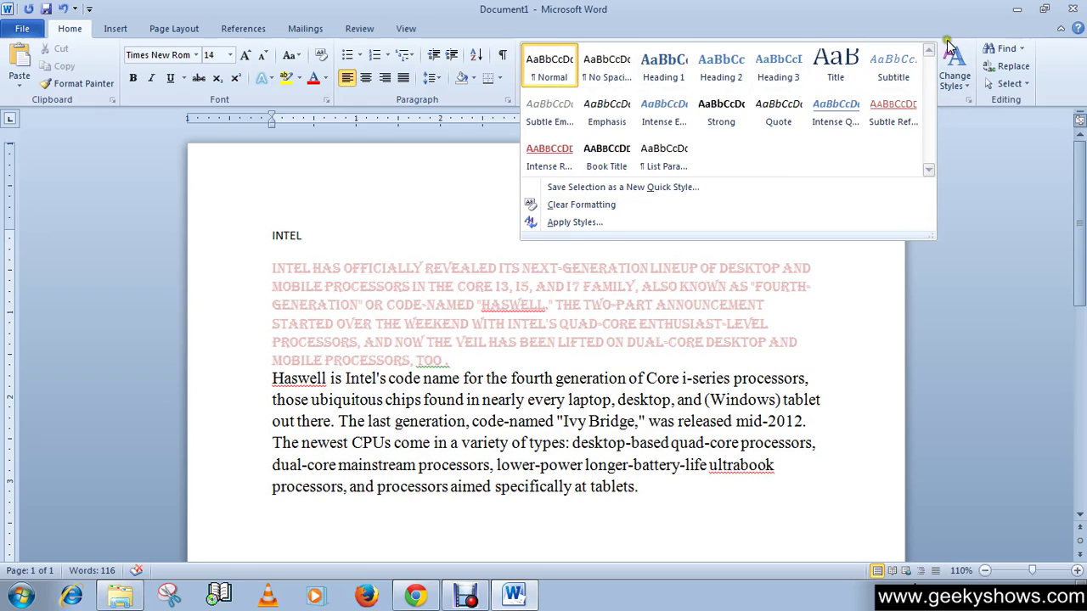
click(920, 36)
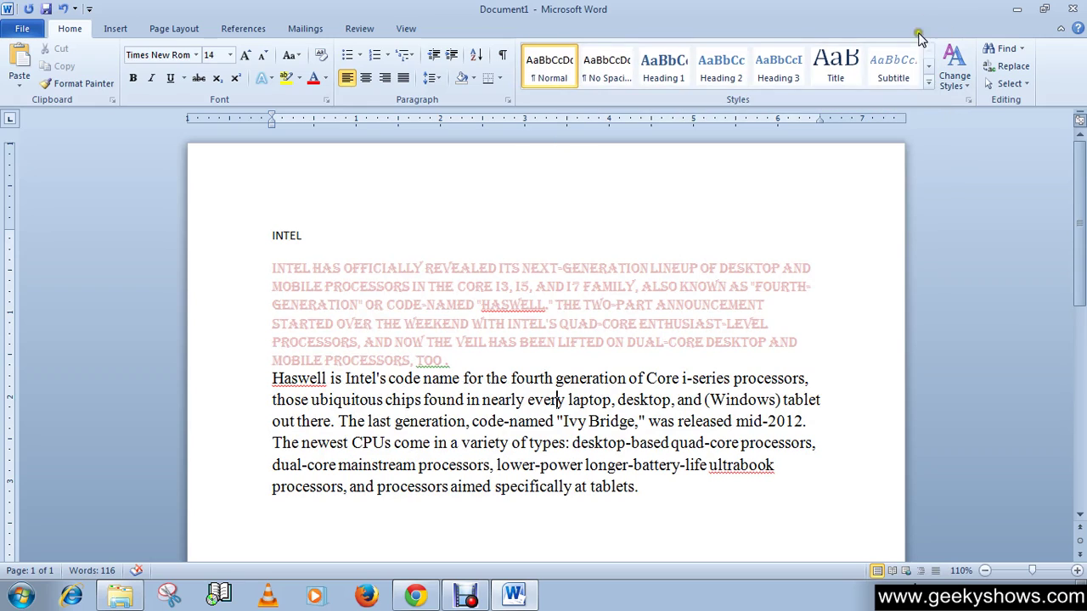
Use the Geekyshows dropdown in the Styles pane to choose Add to Quick Style Gallery
click(970, 98)
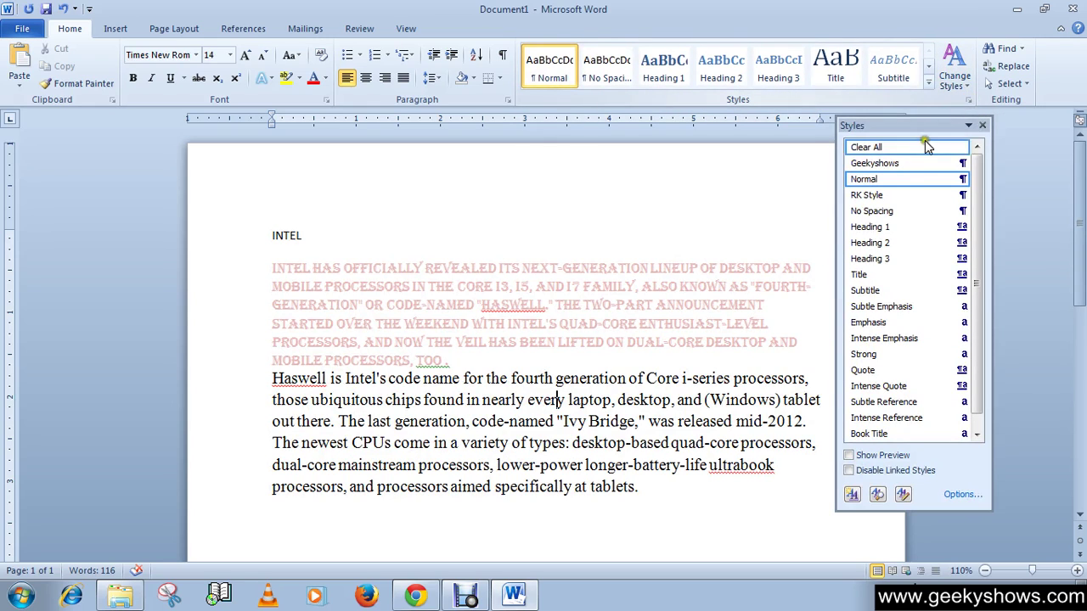
mouse_move(886, 170)
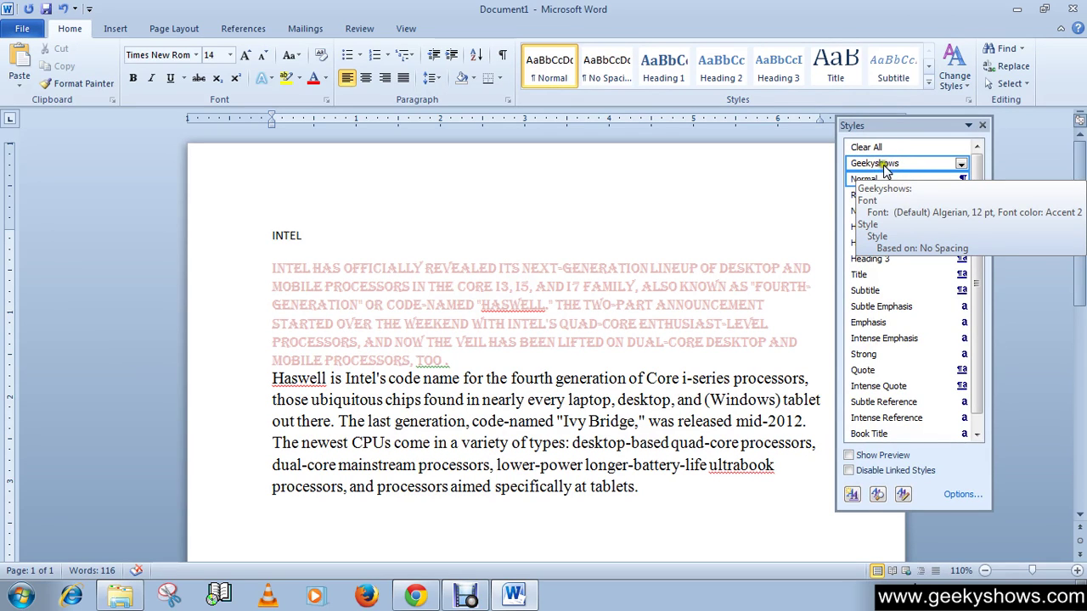
click(963, 165)
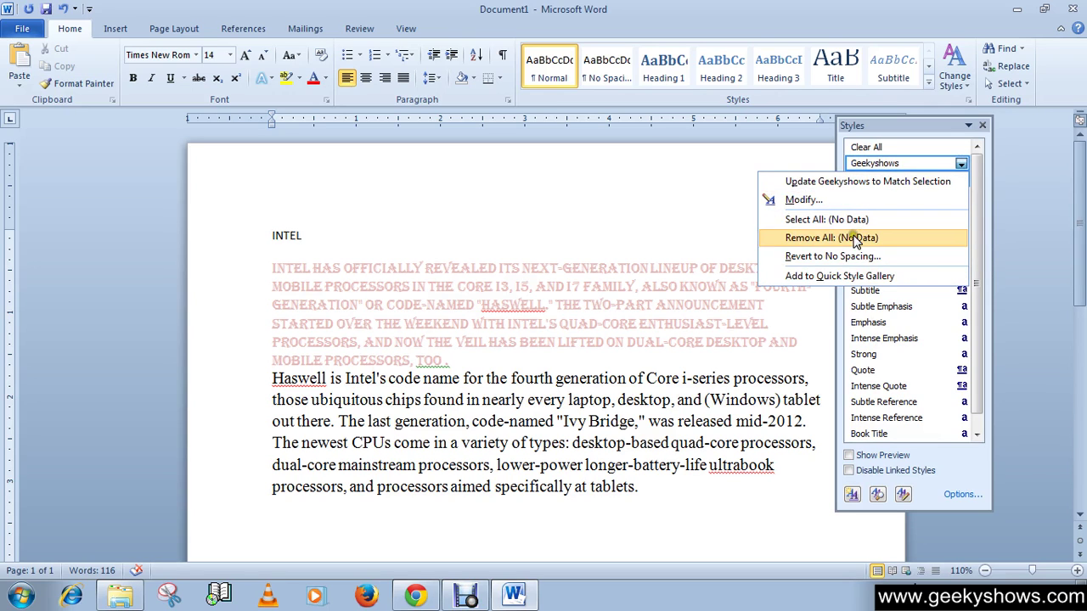
click(847, 276)
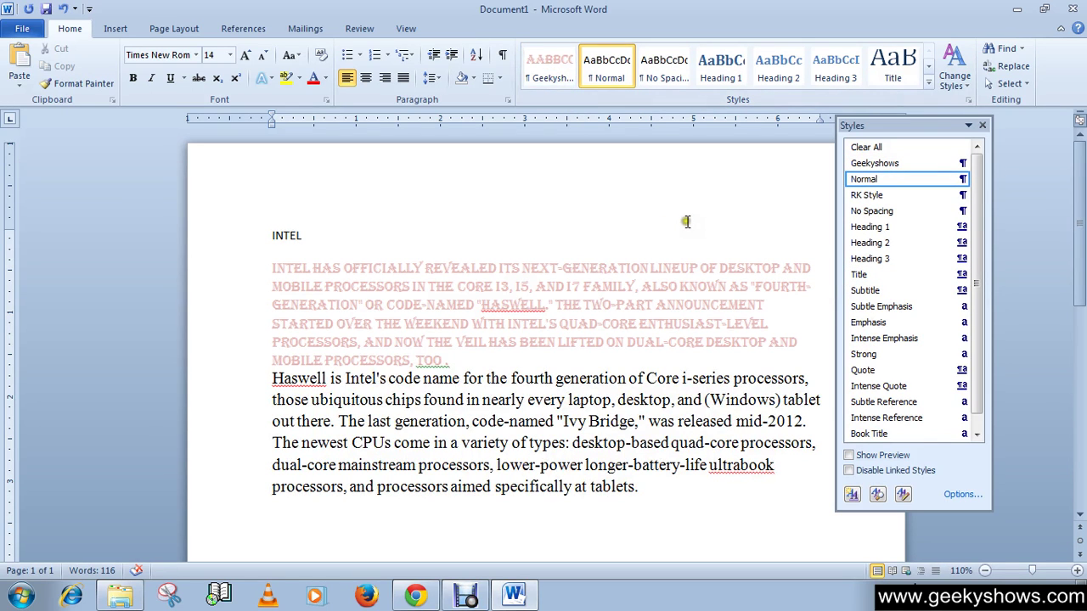
Use Clear All in the Styles pane to turn the pink Geekyshows paragraph back into Normal text
click(658, 311)
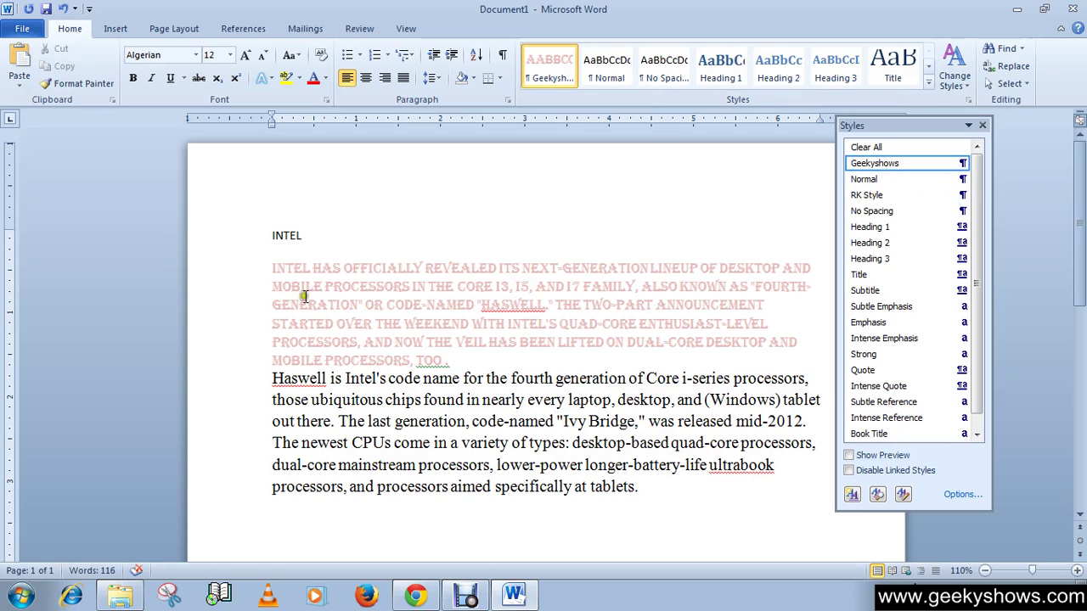
click(277, 267)
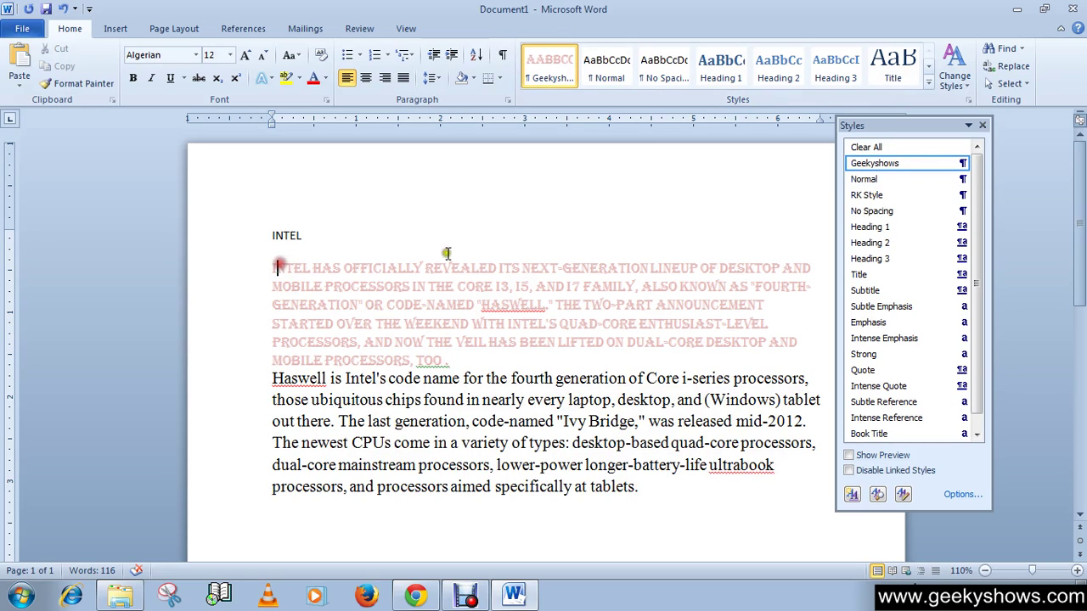
click(982, 125)
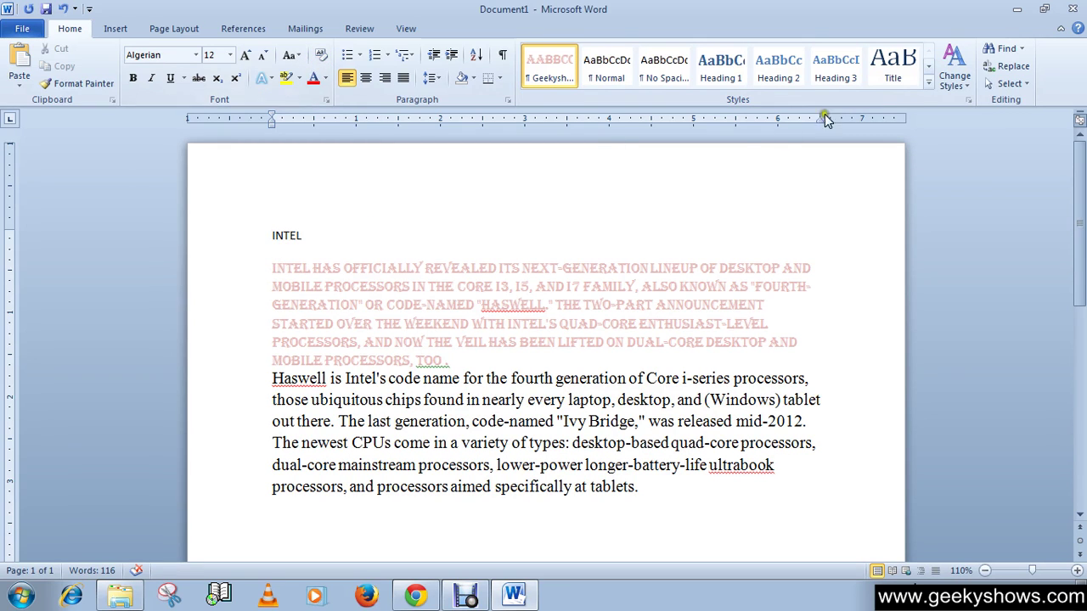
click(928, 82)
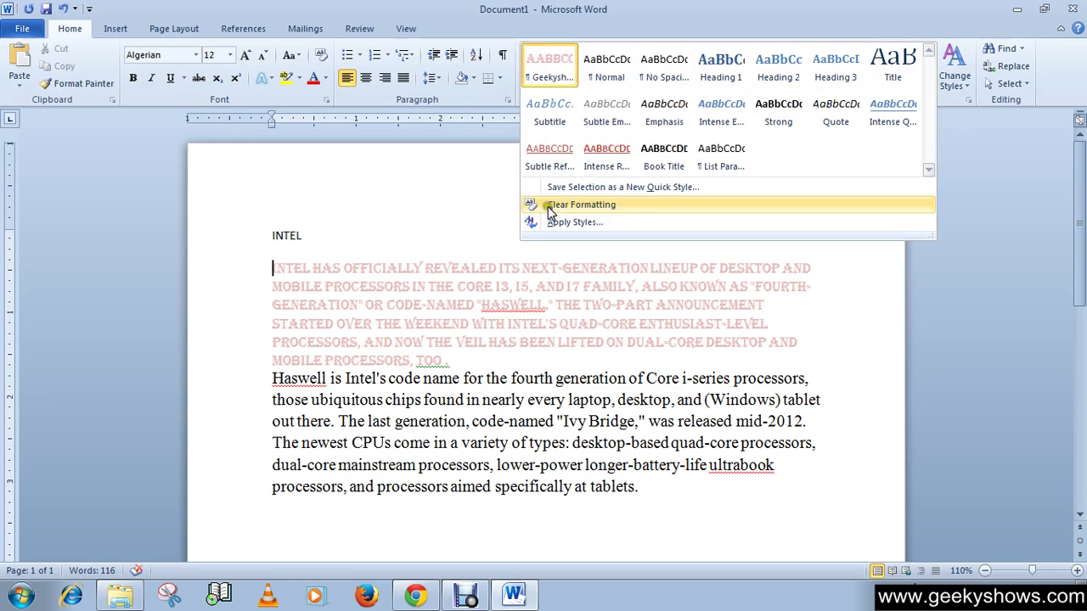
click(510, 342)
click(969, 99)
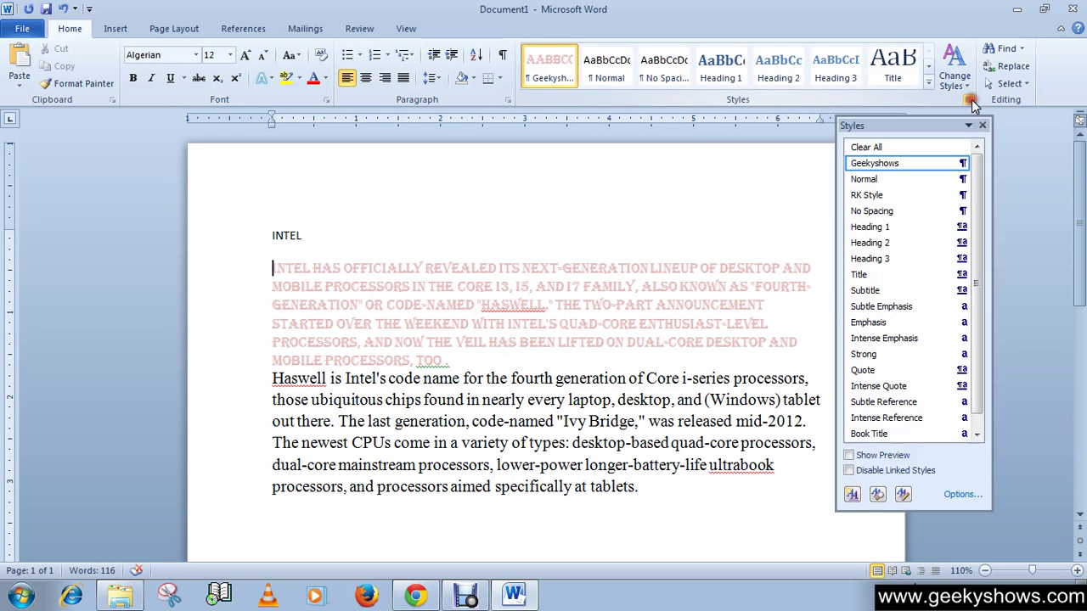
click(900, 148)
click(490, 374)
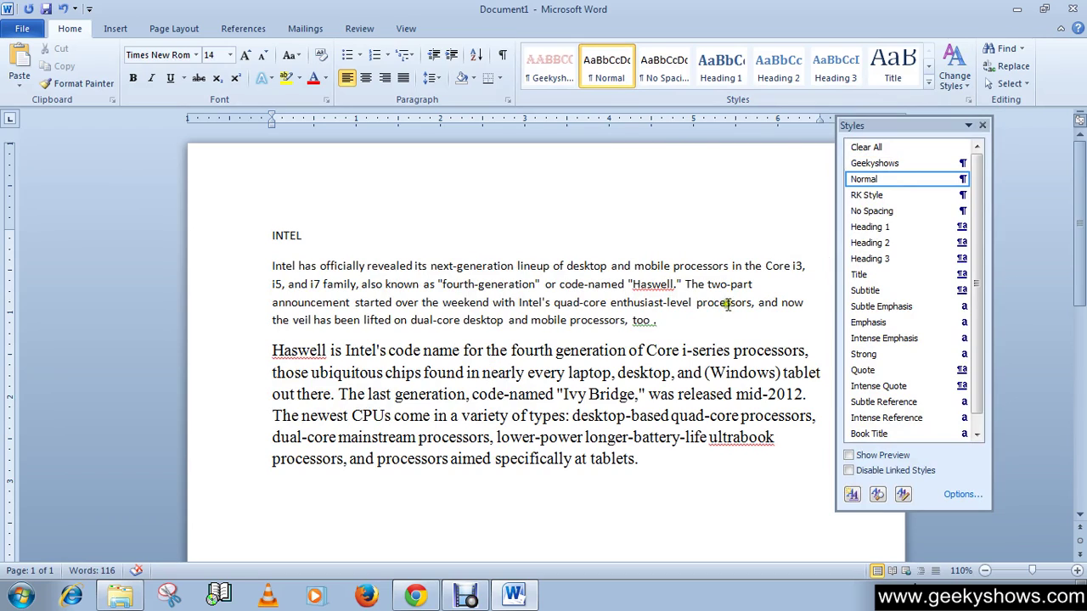
click(669, 329)
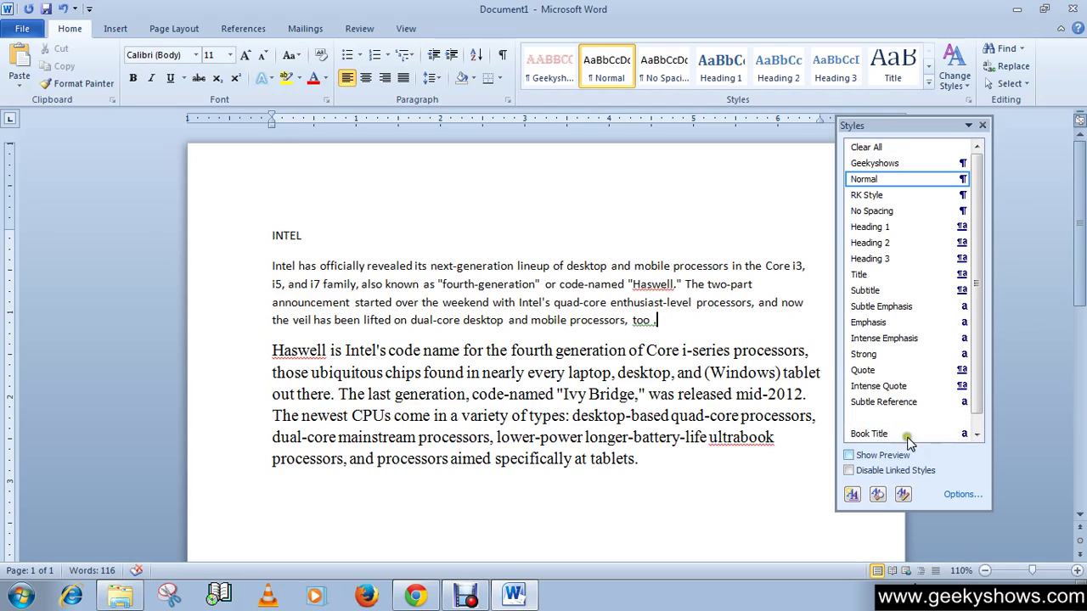
Tick Show Preview in the Styles pane and scroll to see Geekyshows in pink Algerian
drag(976, 270, 978, 293)
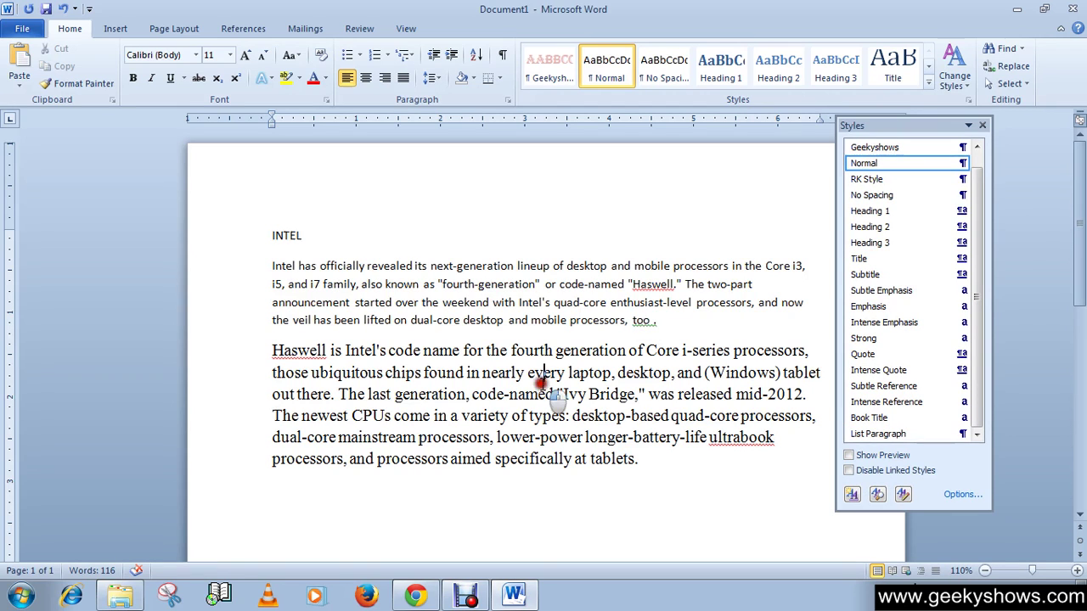
click(545, 378)
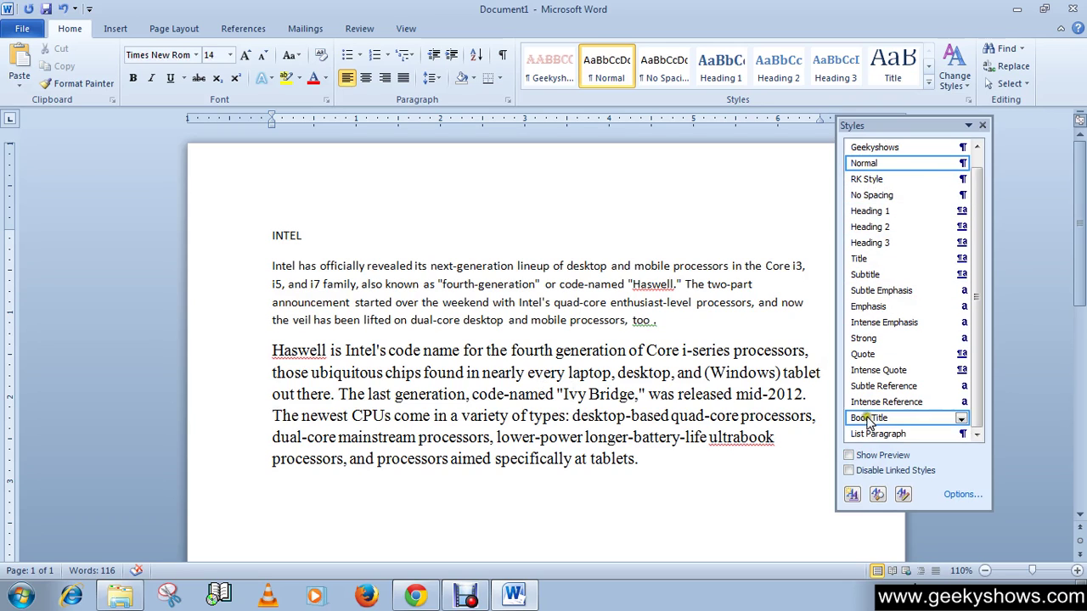
click(849, 455)
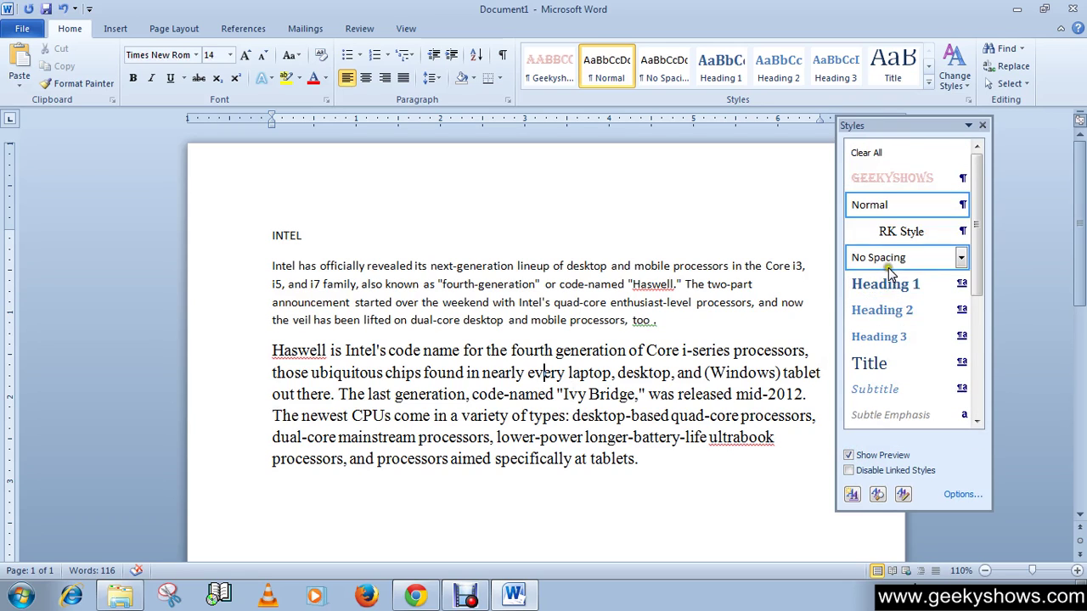
mouse_move(977, 246)
mouse_down()
mouse_move(982, 373)
mouse_move(978, 243)
mouse_up()
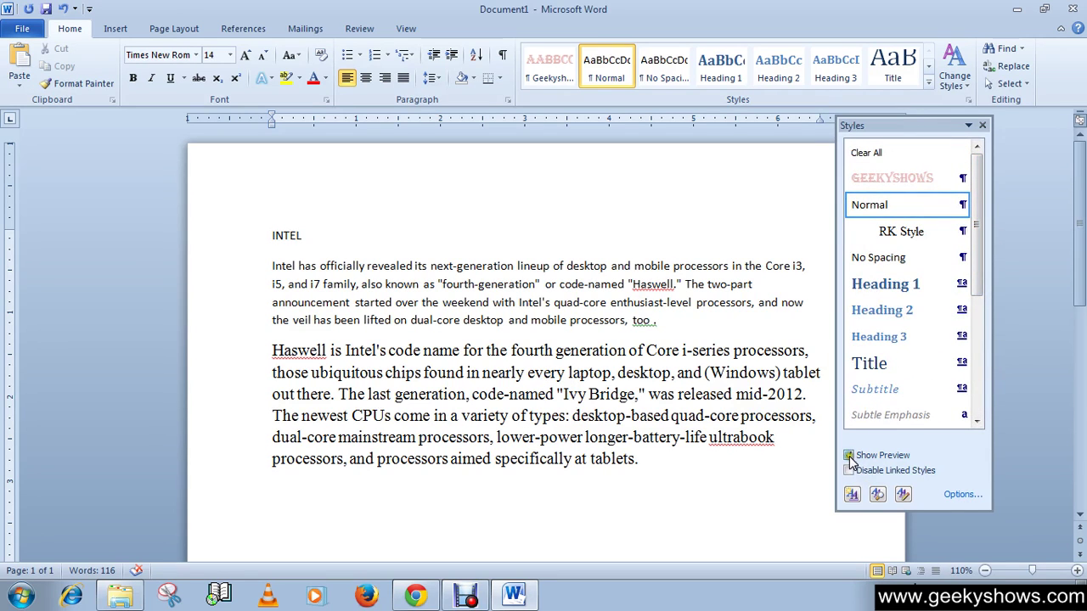
drag(976, 180, 980, 150)
drag(978, 258, 982, 206)
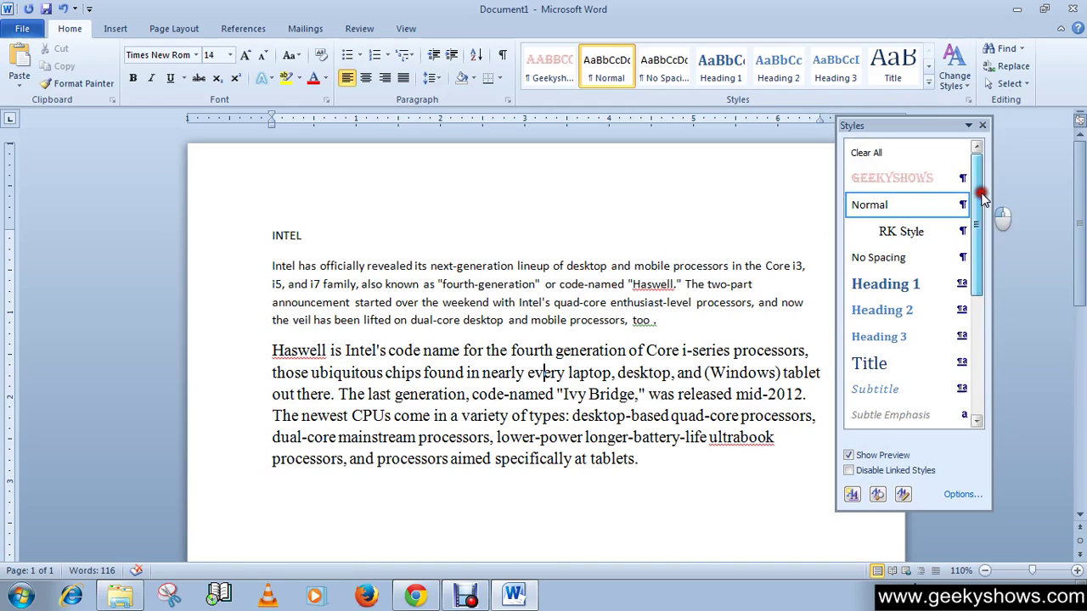
Untick Show Preview, then inspect RK Style's dropdown and right-click menu without choosing anything
click(848, 456)
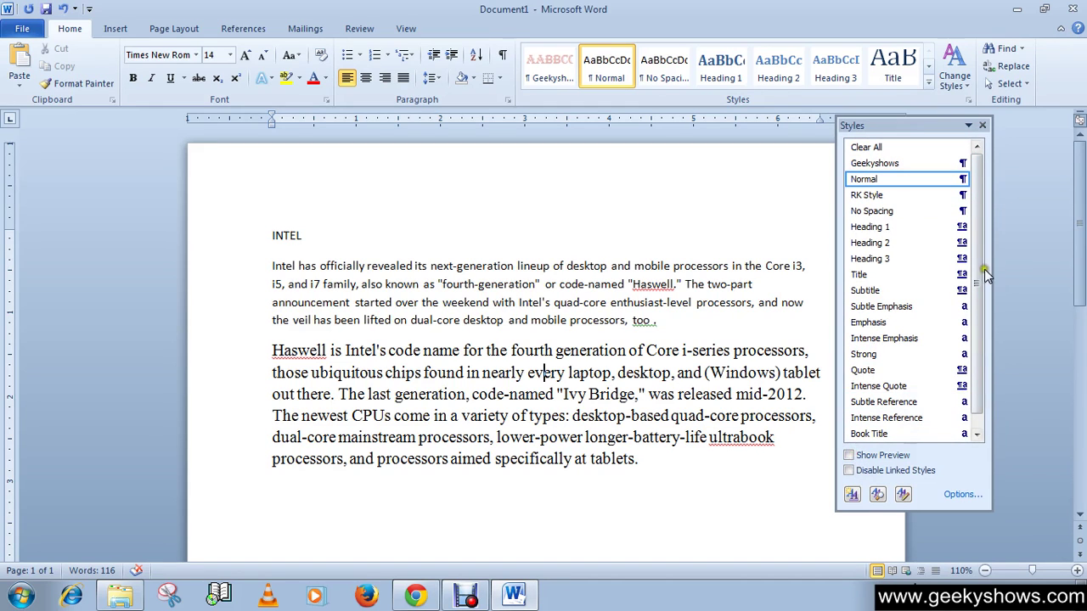
click(961, 195)
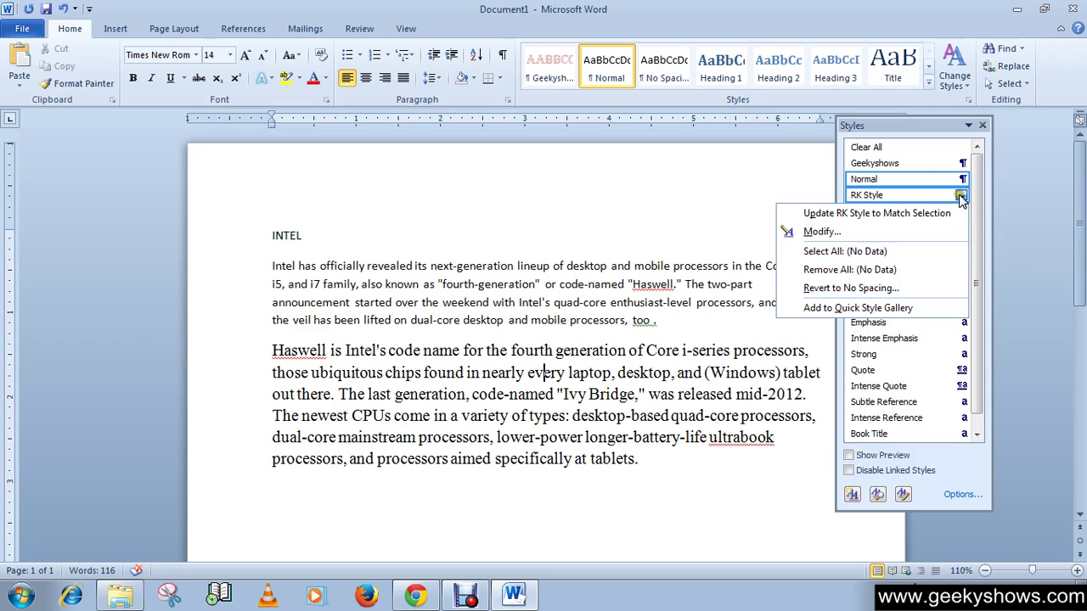
click(849, 269)
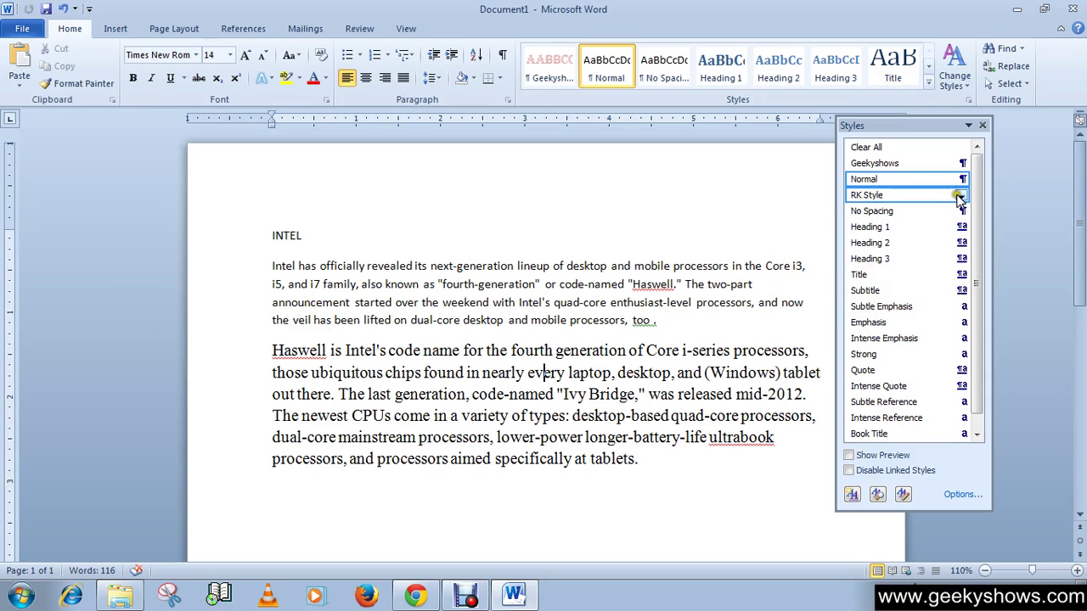
right_click(919, 197)
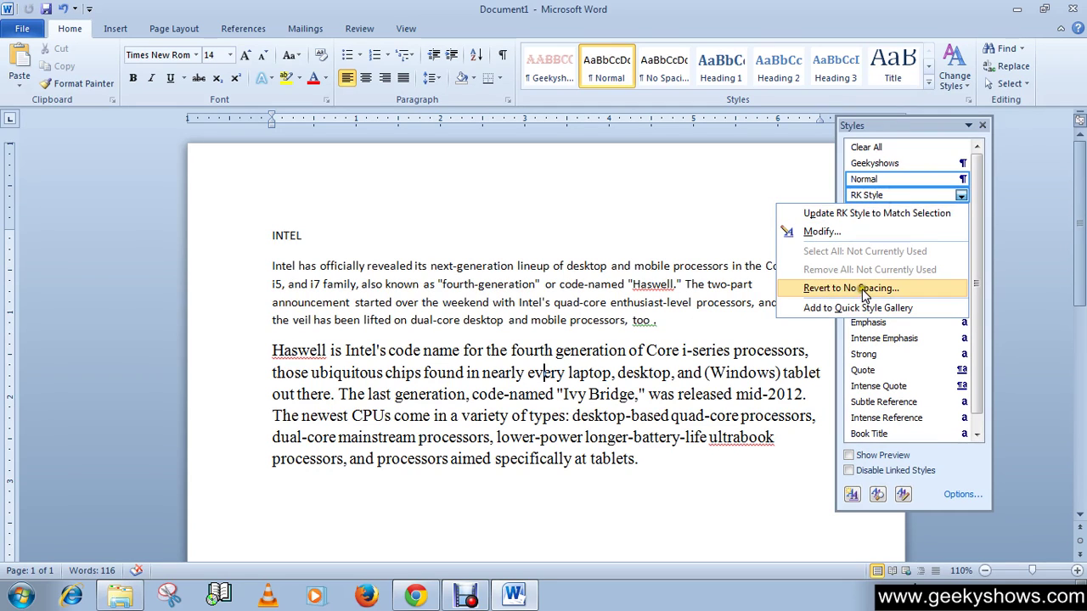
click(938, 134)
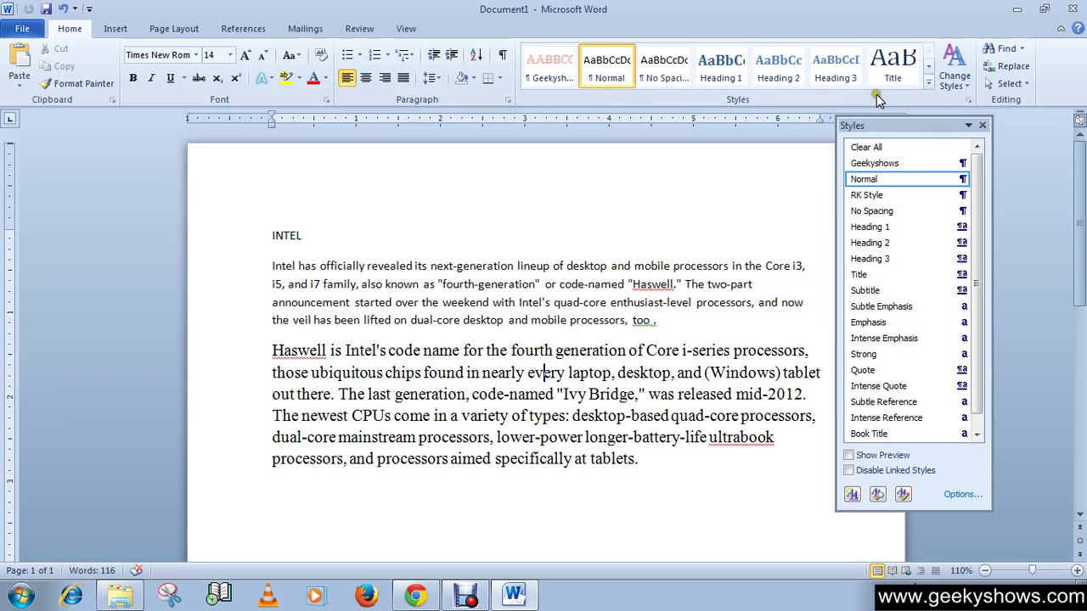
Close the Styles pane and briefly look at the Change Styles options
click(981, 126)
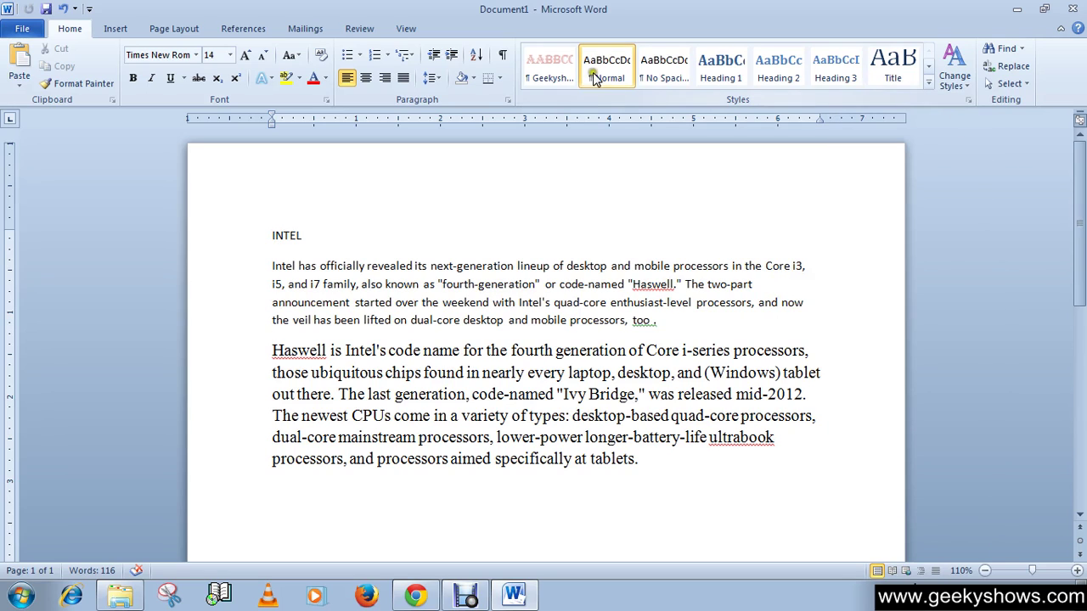
click(959, 86)
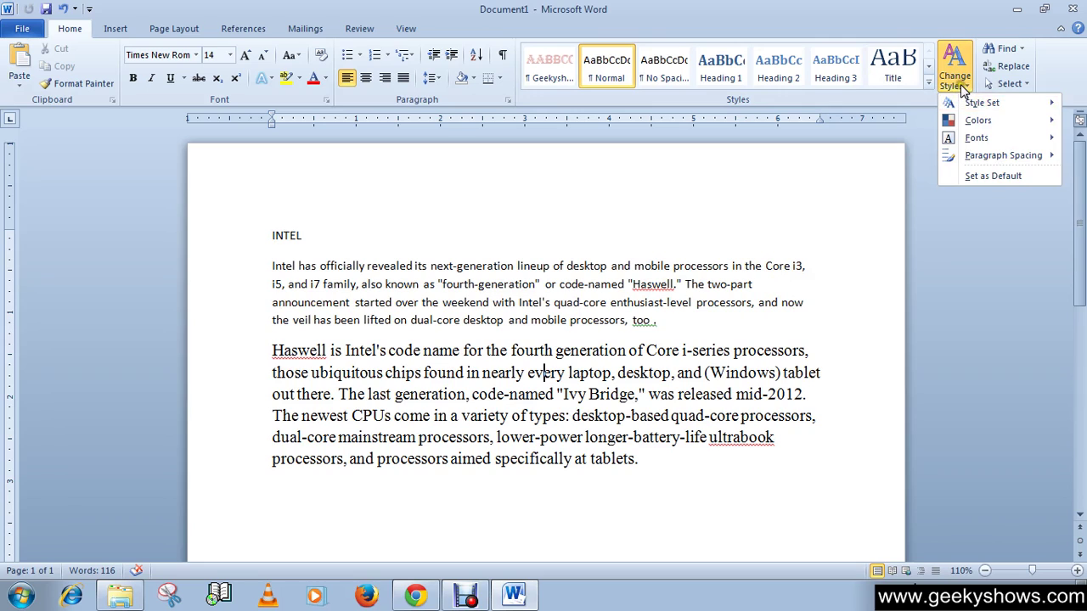
click(960, 85)
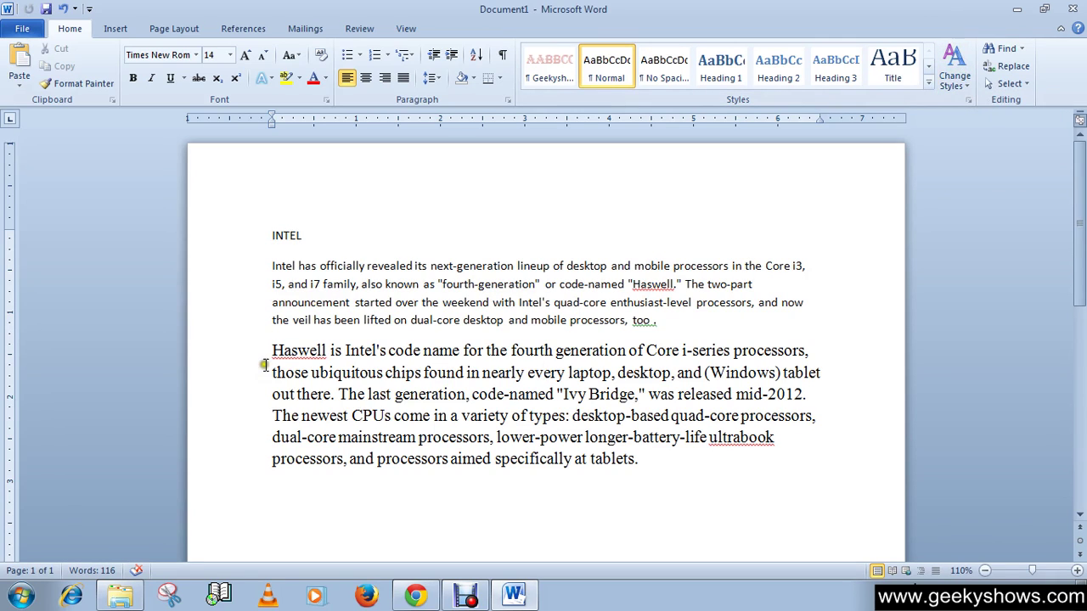
Browse the Style Set gallery without applying a set, then reopen Change Styles from the Intel paragraph
click(970, 87)
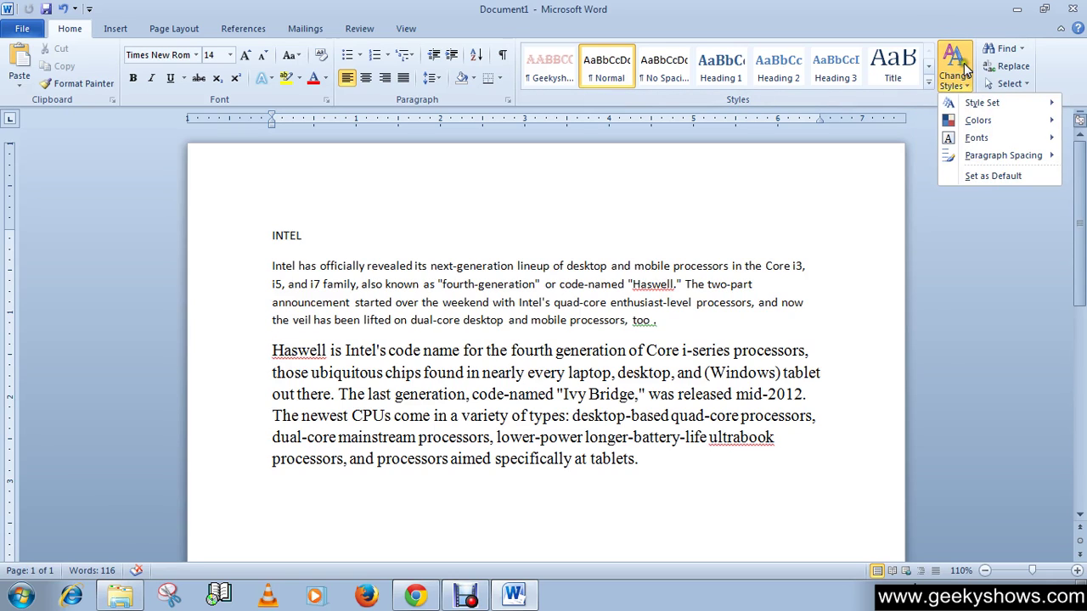
mouse_move(963, 108)
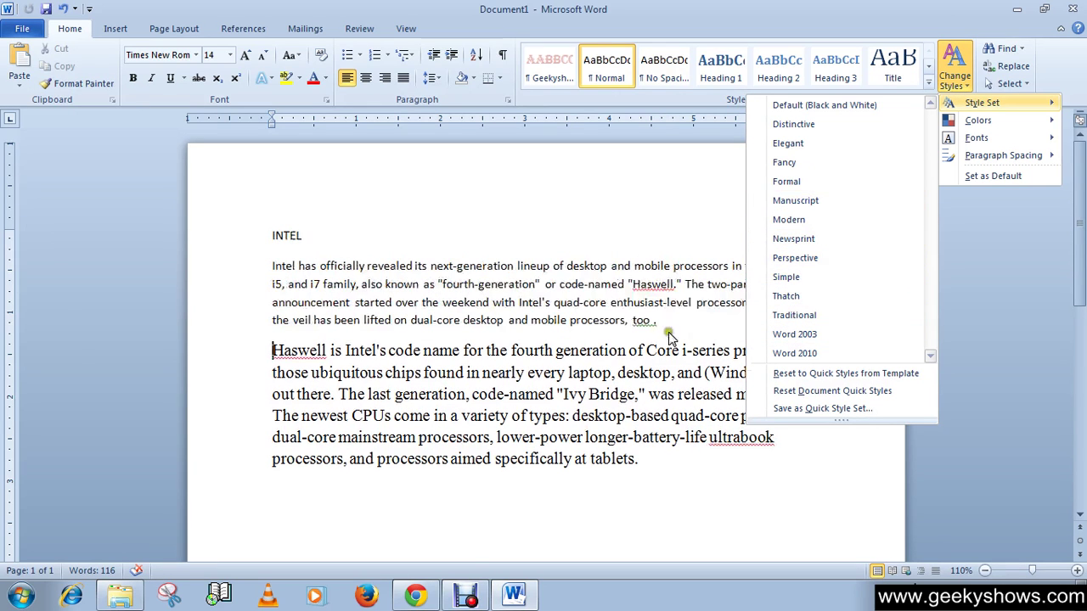
click(399, 383)
click(276, 267)
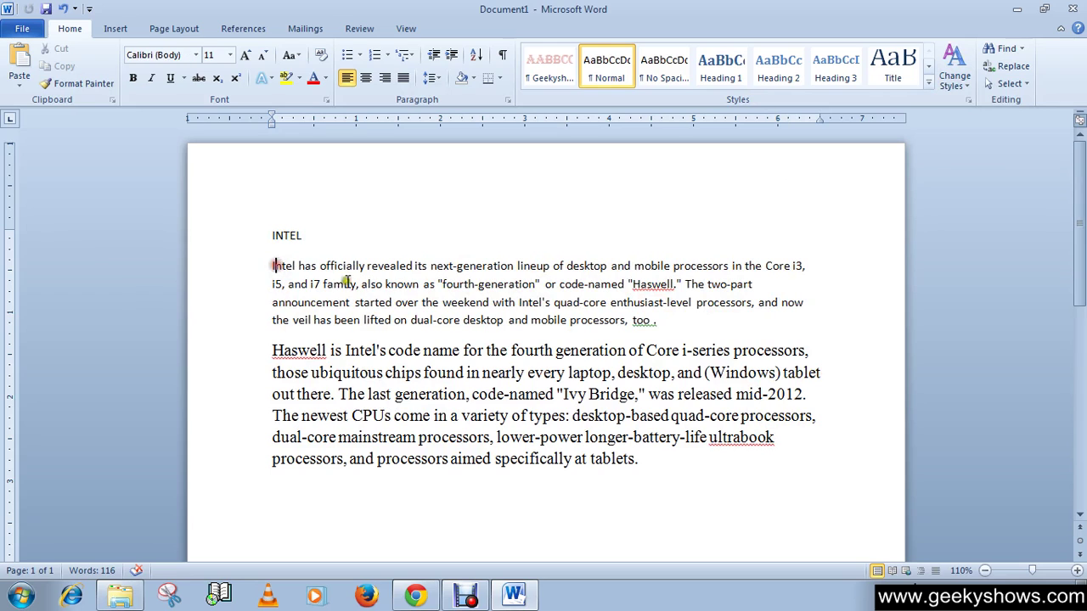
click(969, 88)
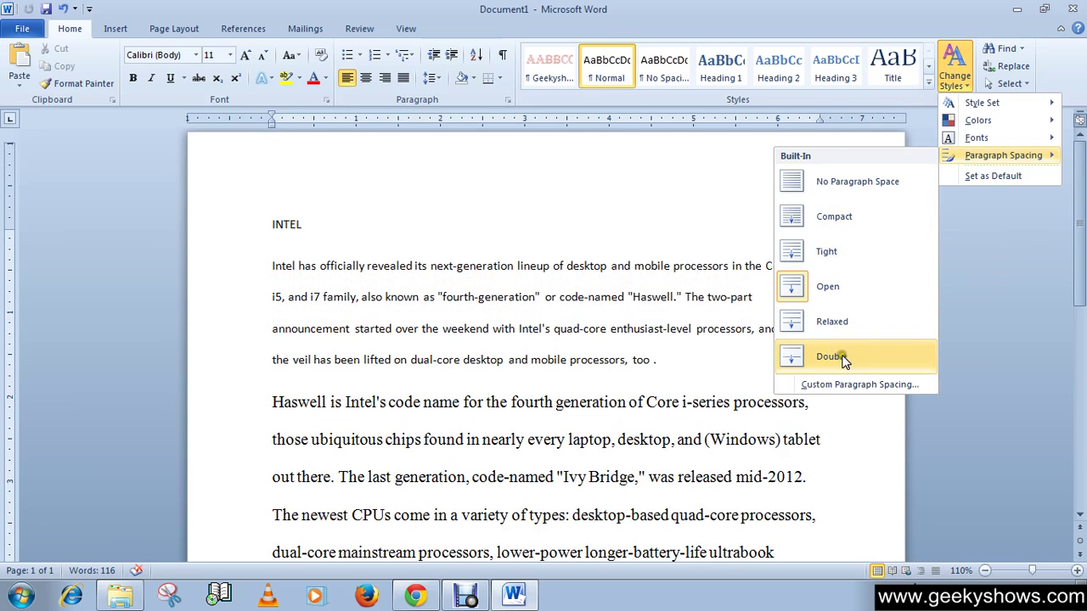
Dismiss the Paragraph Spacing presets without applying Double spacing, keeping the original spacing
key(Escape)
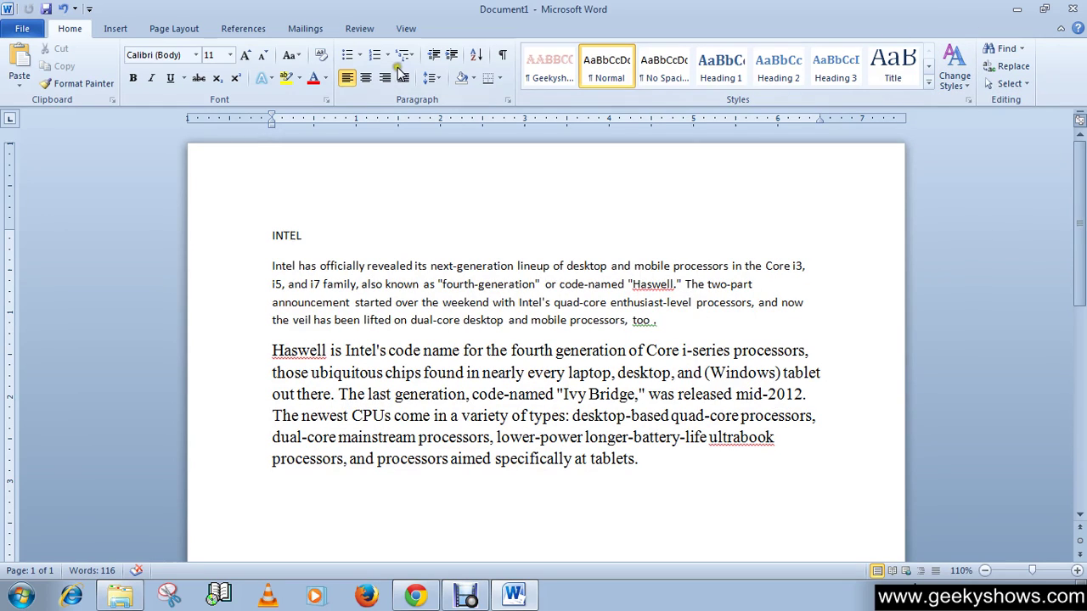